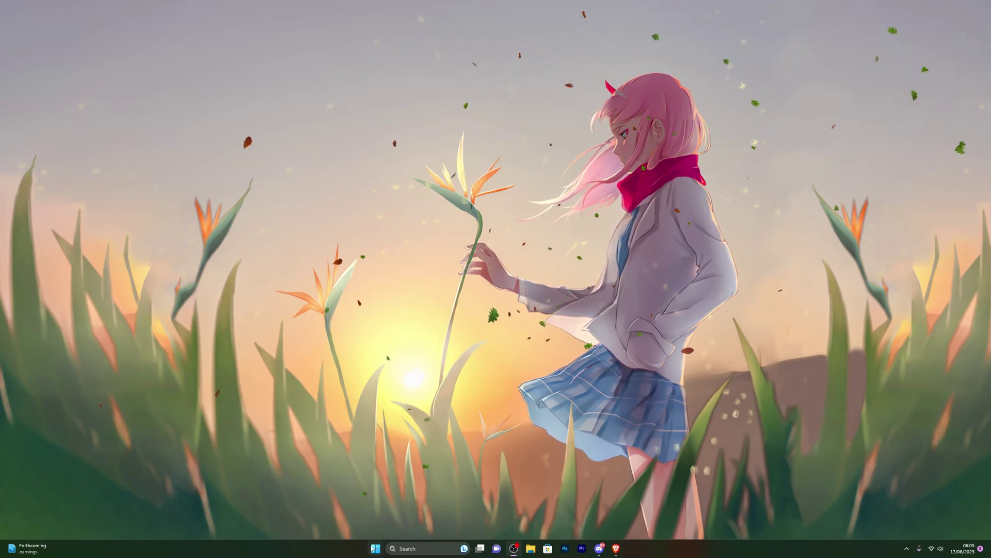
# Step: Switch Real-time protection off under Virus & threat protection settings, then close Windows Security
pyautogui.press('super')
pyautogui.write('vir')
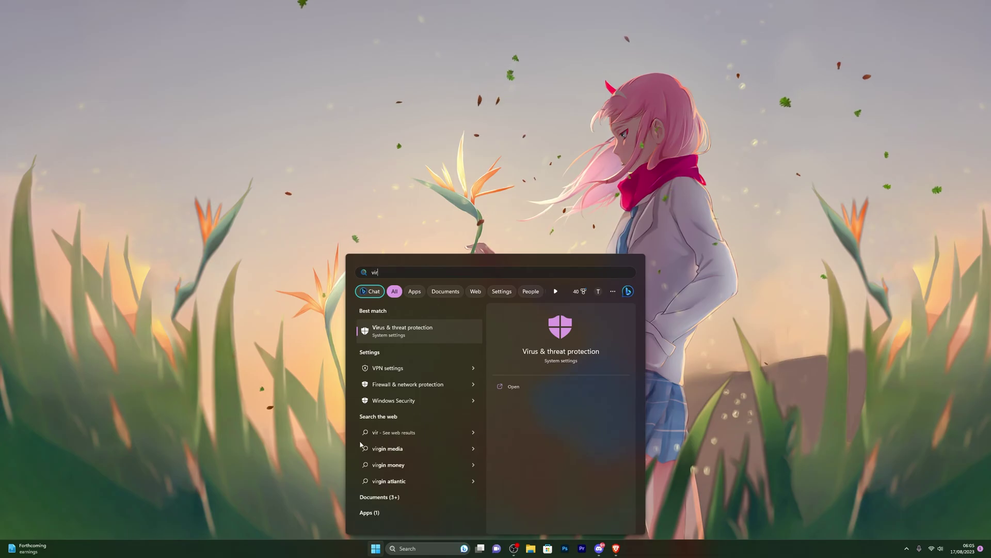
pyautogui.click(406, 333)
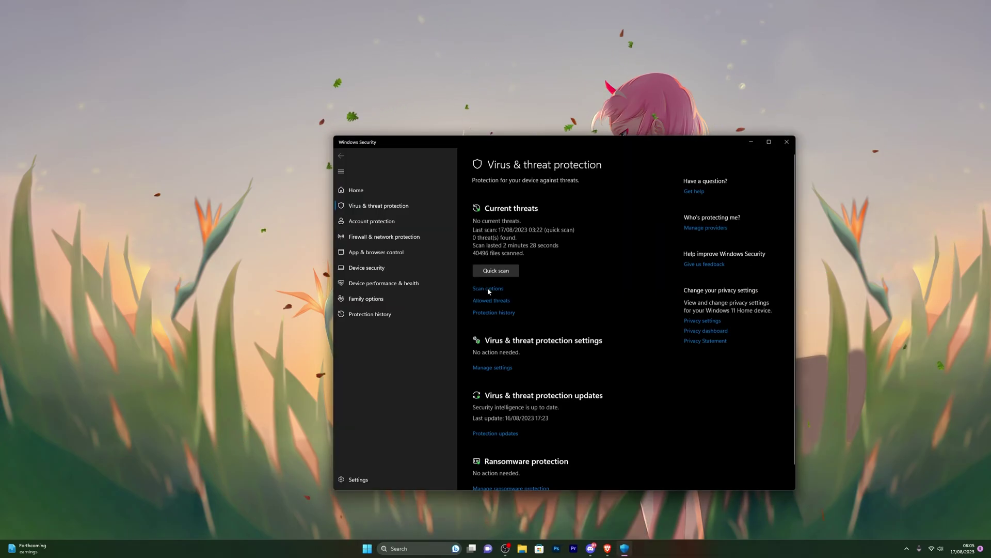
pyautogui.click(492, 367)
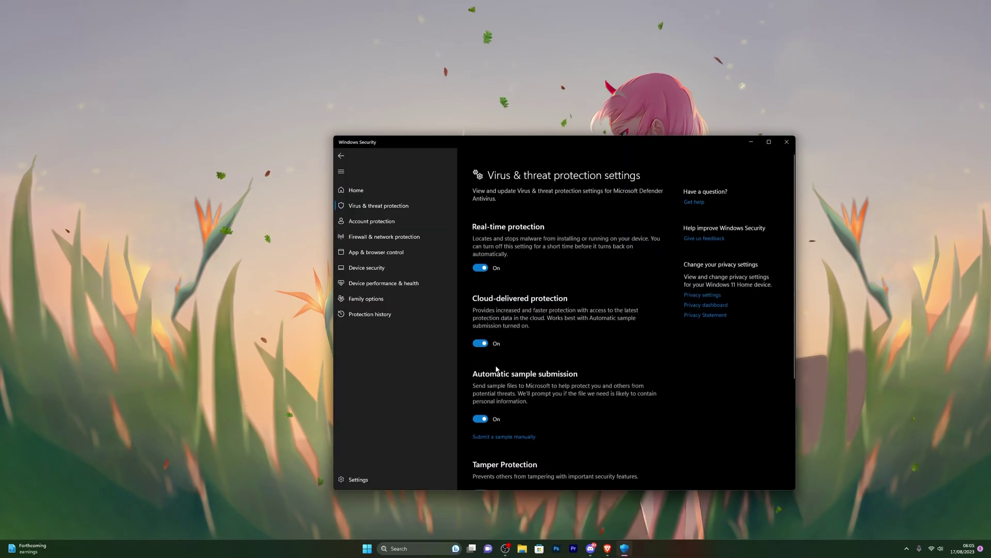
pyautogui.click(480, 257)
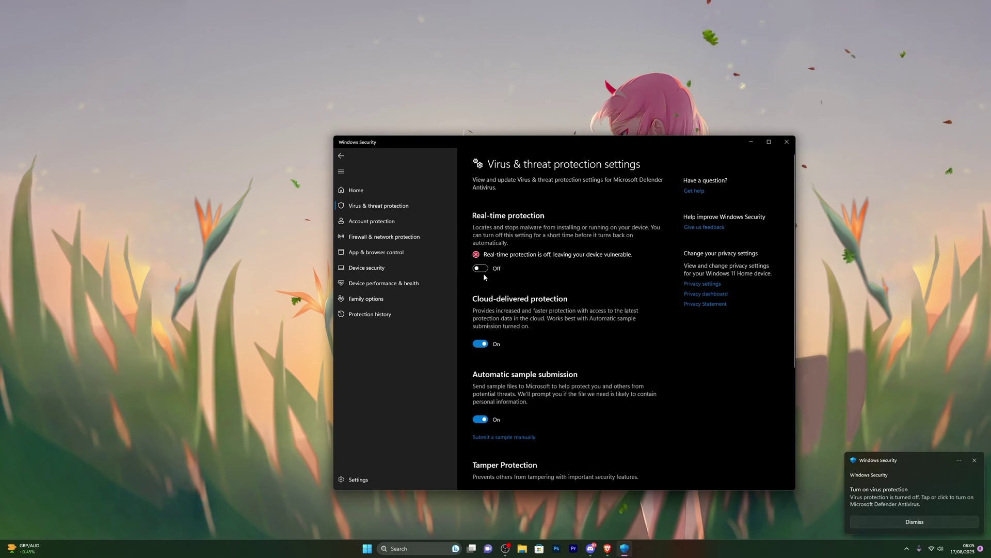
pyautogui.click(786, 141)
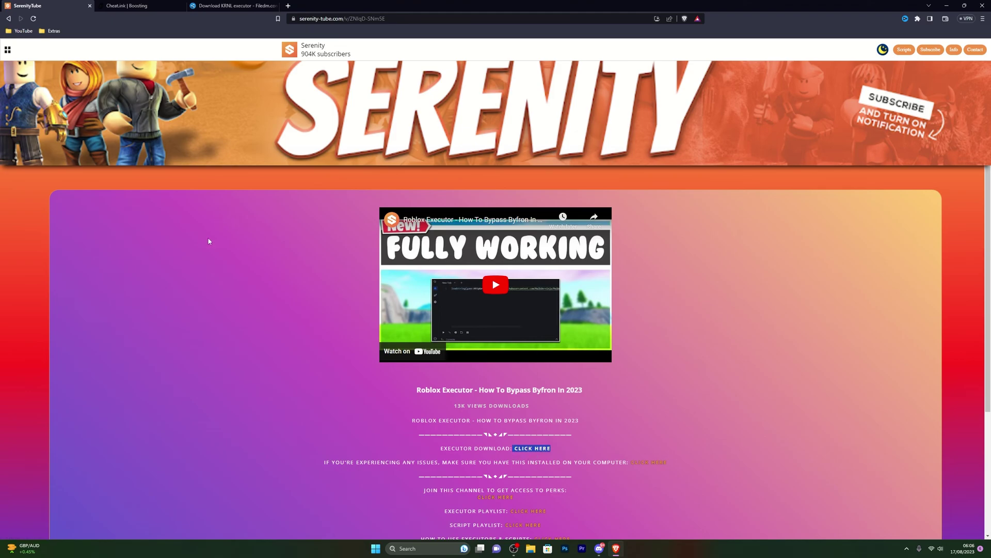
# Step: Download KRNL executor_49170.exe from the Filedm tab to the Desktop and show the desktop
pyautogui.click(151, 5)
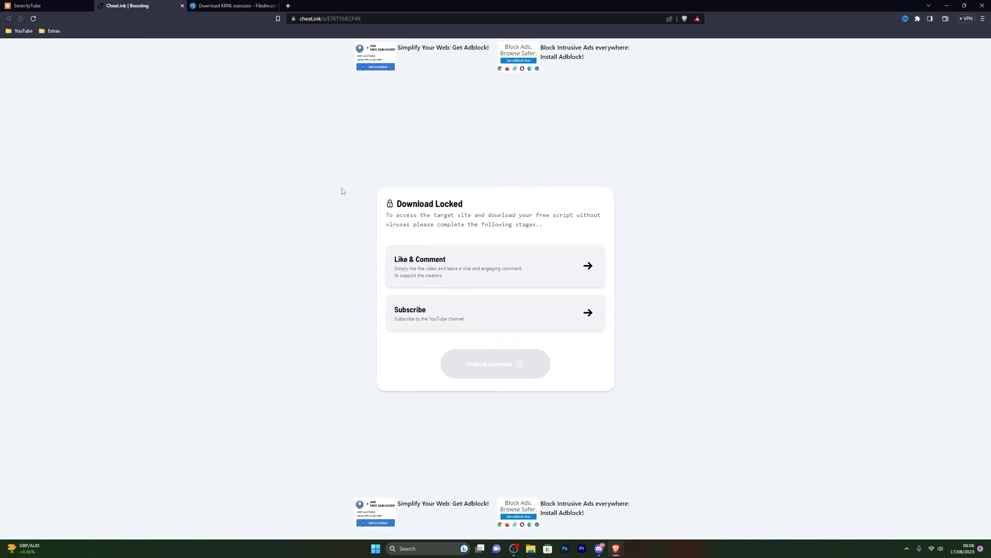
pyautogui.click(239, 5)
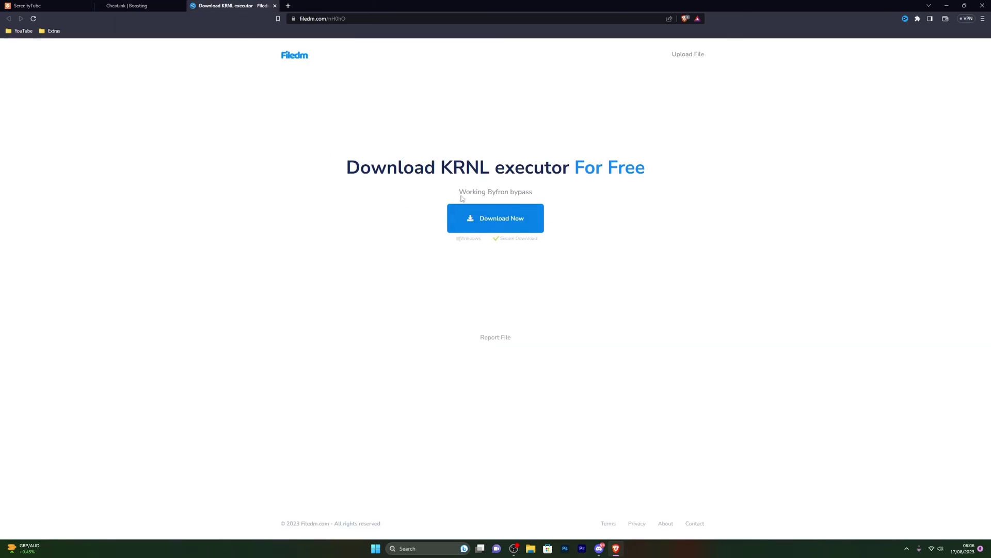
pyautogui.click(495, 224)
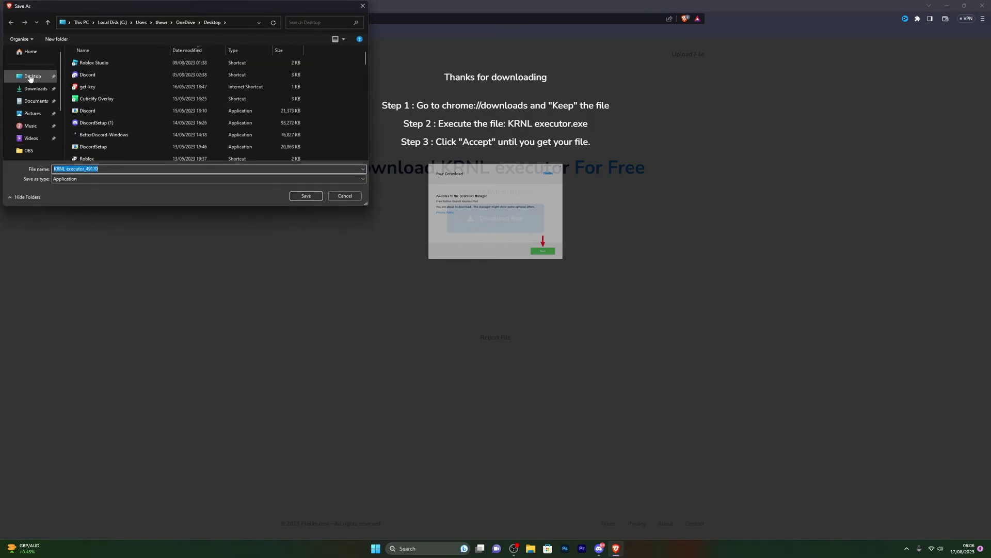
pyautogui.click(305, 196)
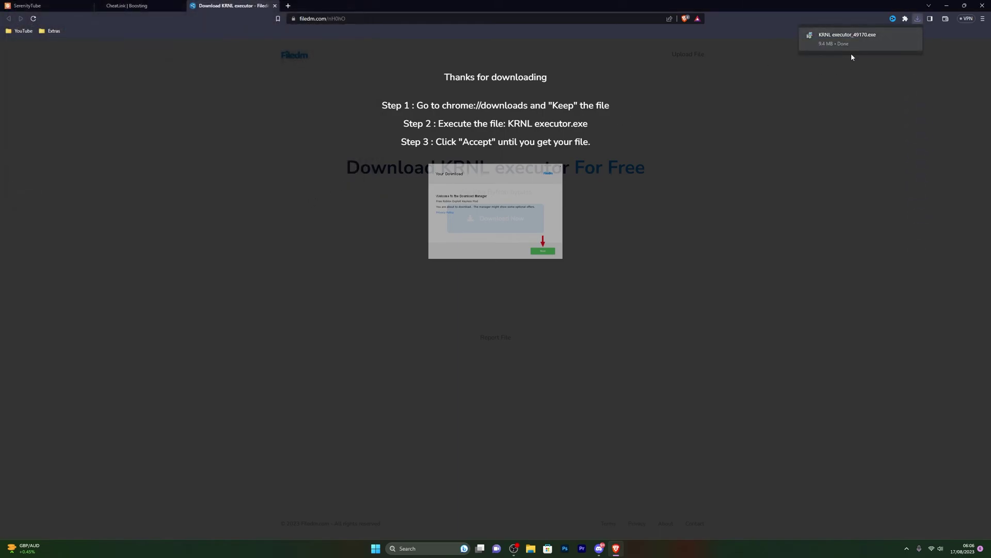
pyautogui.press('super+d')
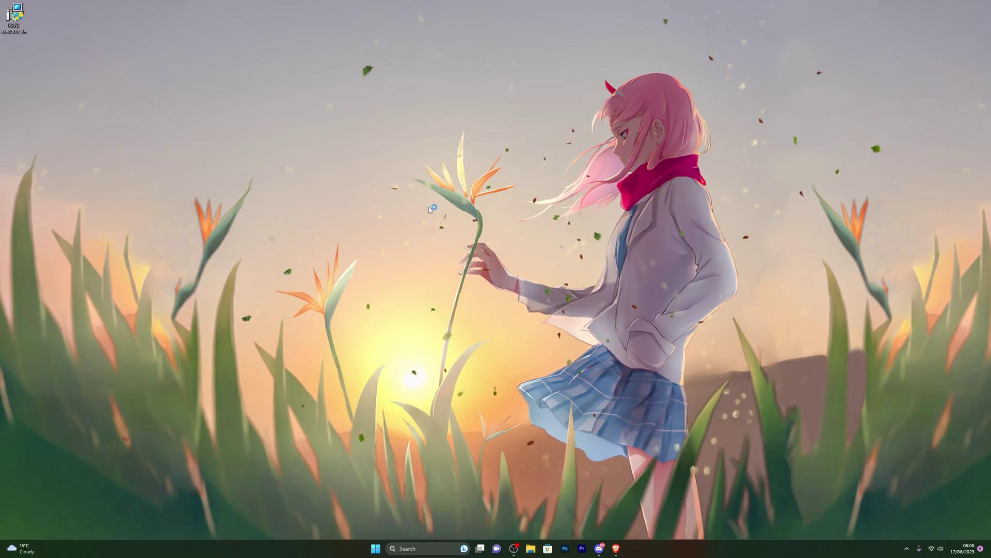
# Step: Decline the Quick Driver Updater, CCleaner and Opera offers in Filedm Download Manager
pyautogui.click(597, 346)
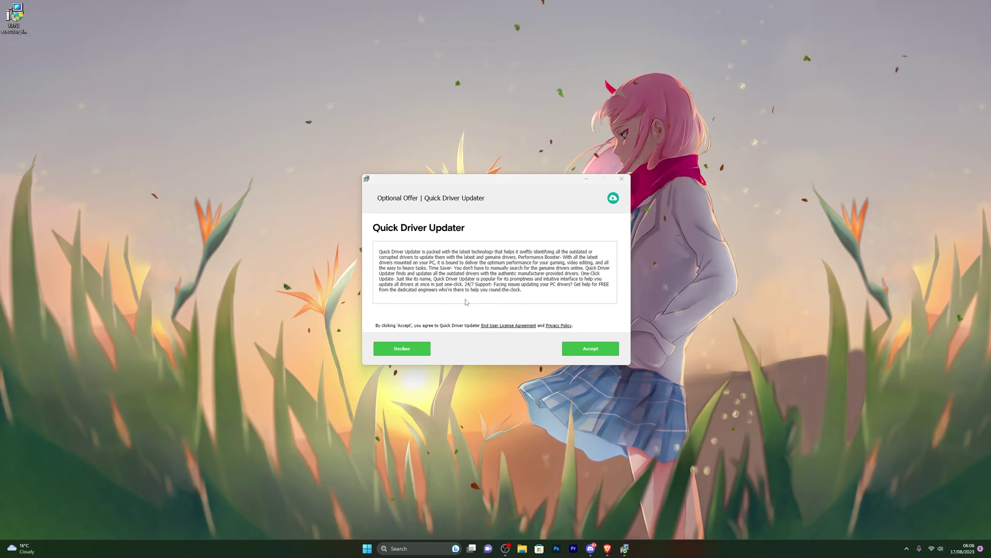
pyautogui.click(402, 348)
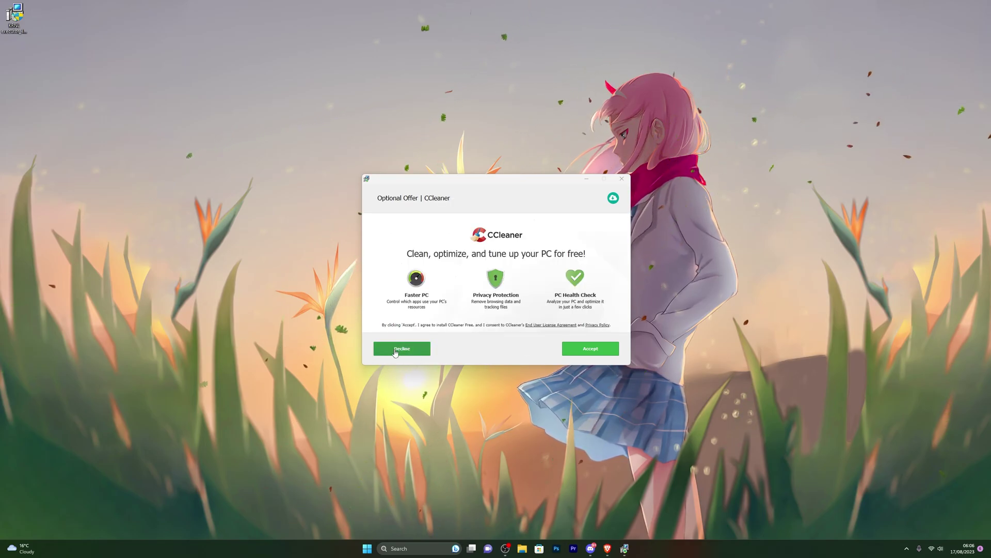
pyautogui.click(396, 351)
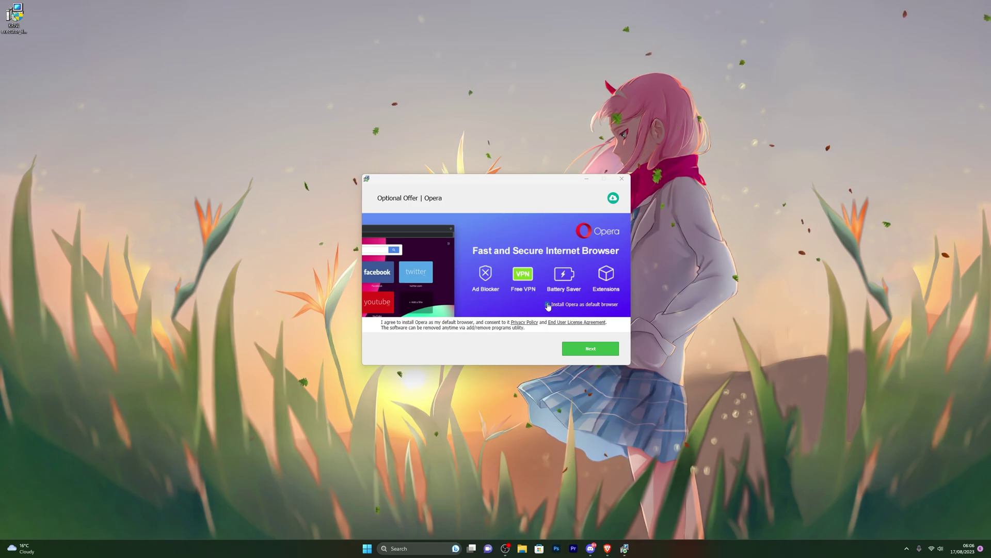
pyautogui.click(581, 350)
# Step: Copy the direct download link shown on the thank-you screen
pyautogui.moveTo(535, 252); pyautogui.dragTo(450, 252)
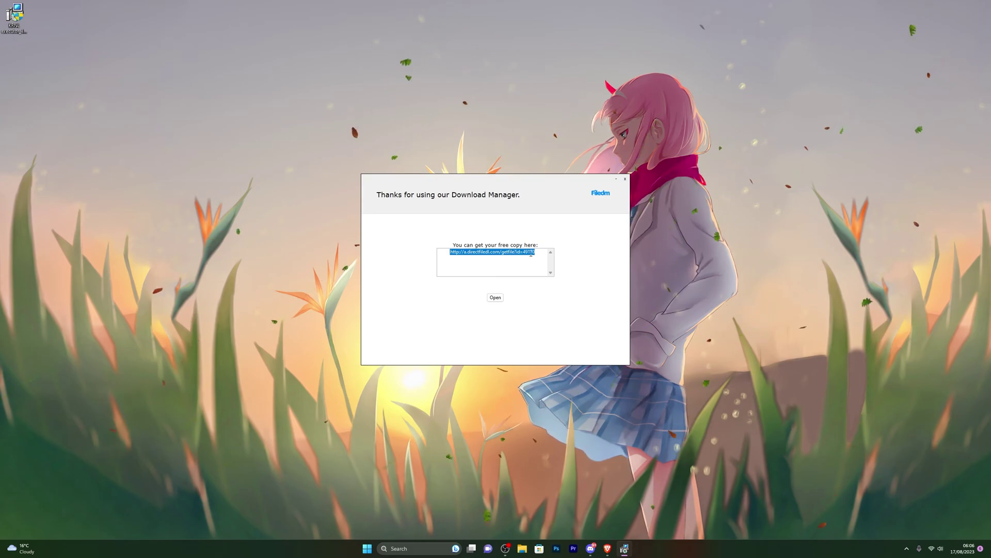
pyautogui.rightClick(472, 252)
pyautogui.click(488, 289)
# Step: Load the copied link in Brave's address bar and save Krnl.exe to the Desktop
pyautogui.hotkey('alt', 'Tab')
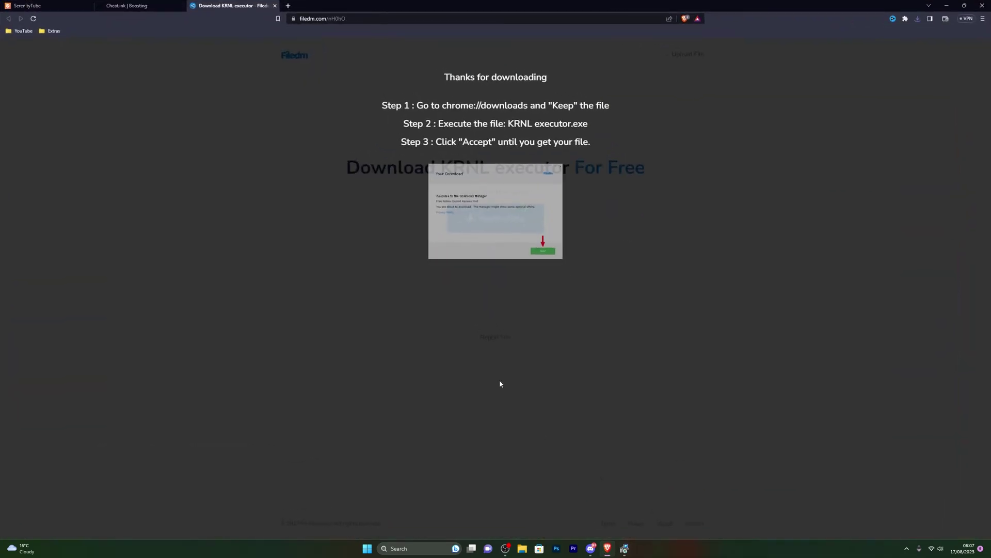
pyautogui.click(339, 19)
pyautogui.hotkey('ctrl', 'v')
pyautogui.press('Return')
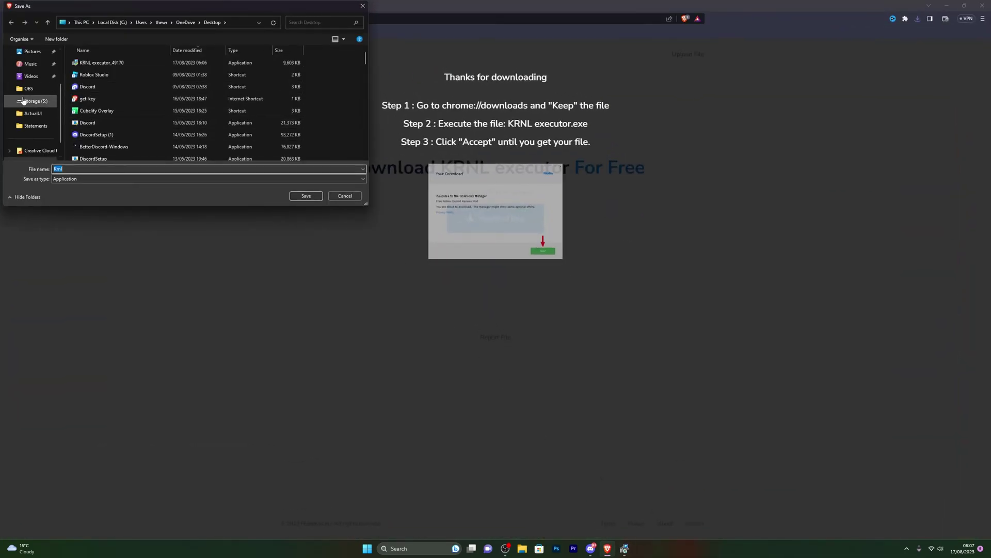
pyautogui.scroll(2, 21, 101)
pyautogui.click(27, 77)
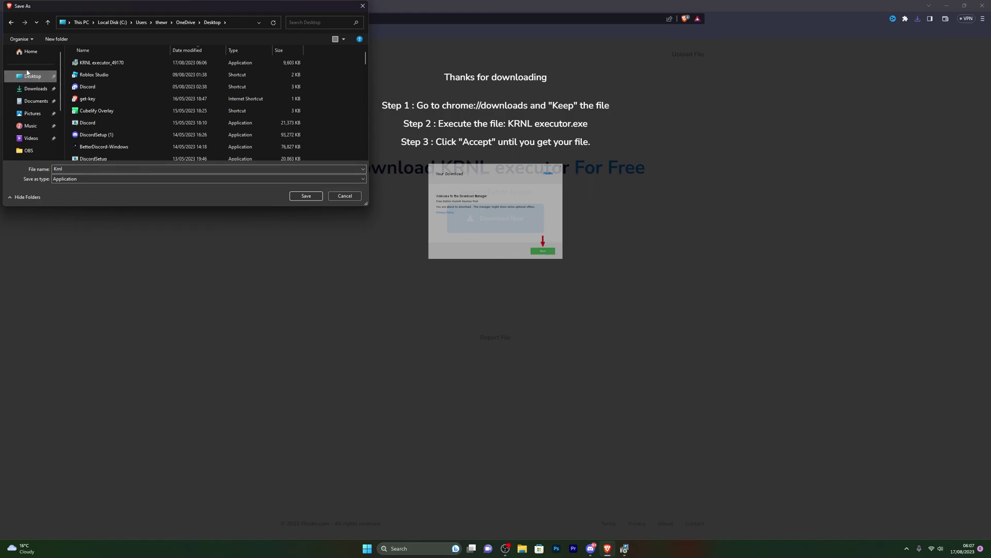
pyautogui.click(302, 200)
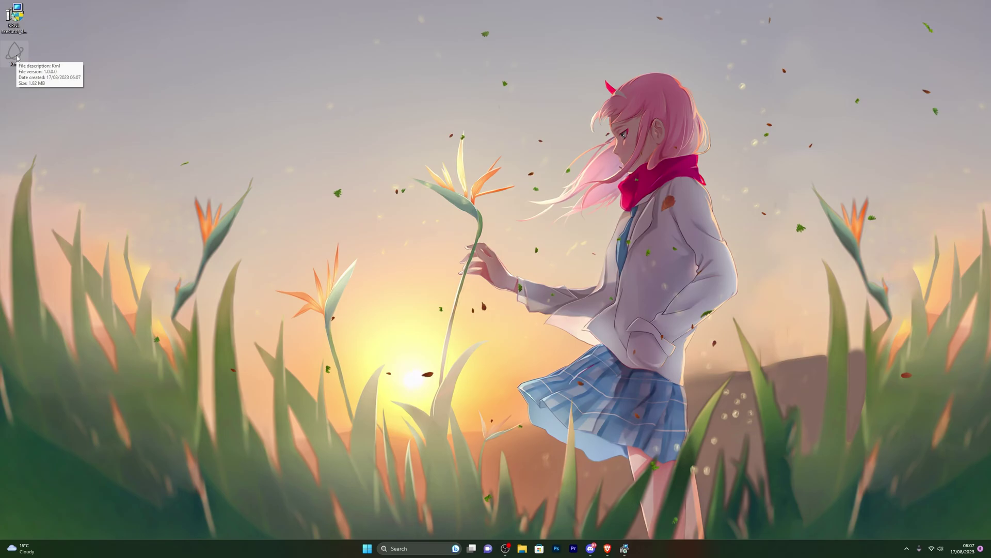
# Step: Launch Krnl from the desktop, using More info and Run anyway past SmartScreen
pyautogui.doubleClick(15, 54)
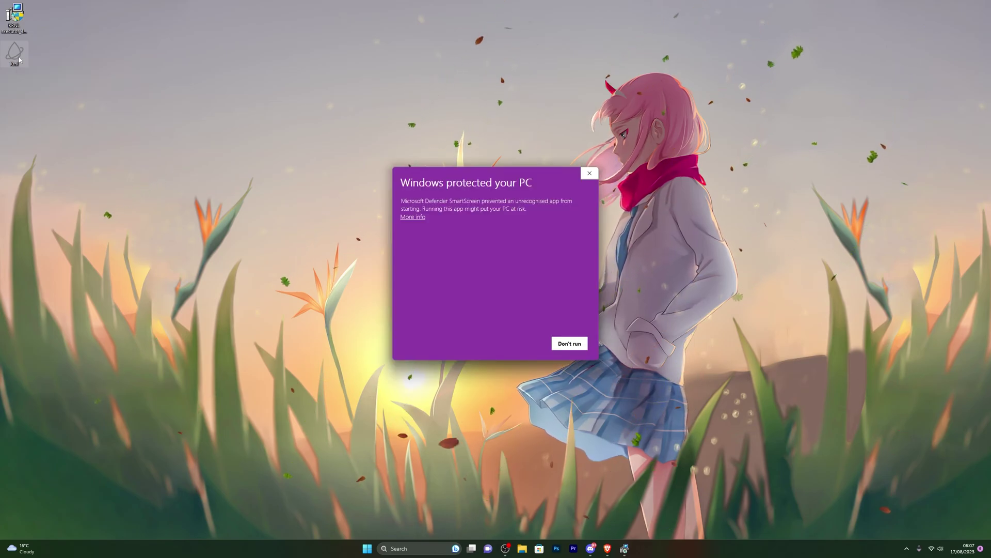
pyautogui.click(419, 217)
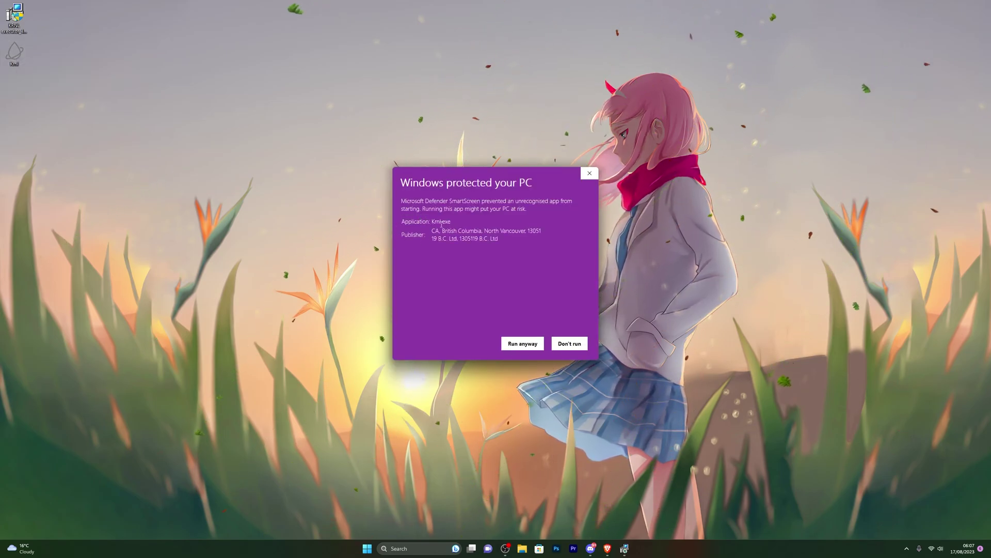
pyautogui.click(523, 344)
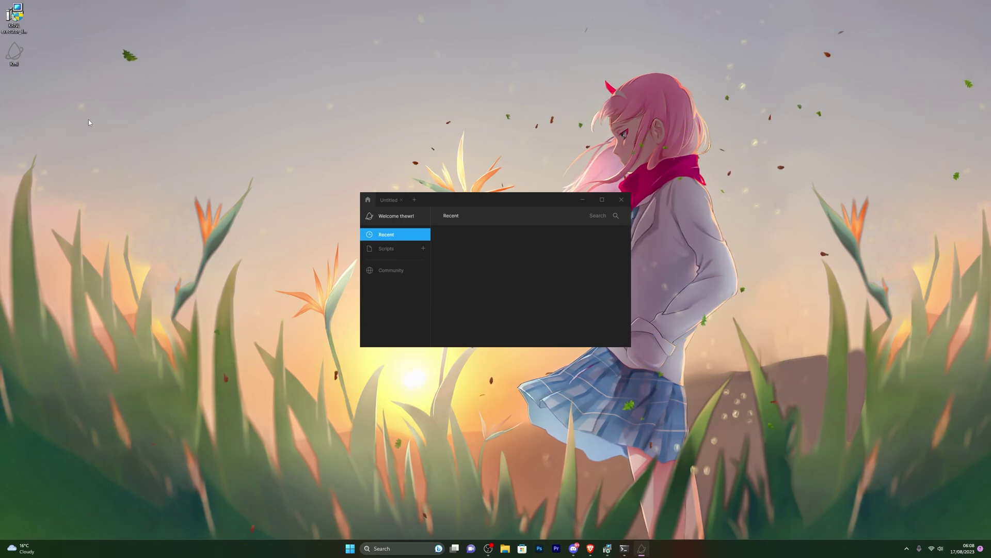
# Step: Close the old Untitled script and open a new blank Untitled 1 tab
pyautogui.click(376, 201)
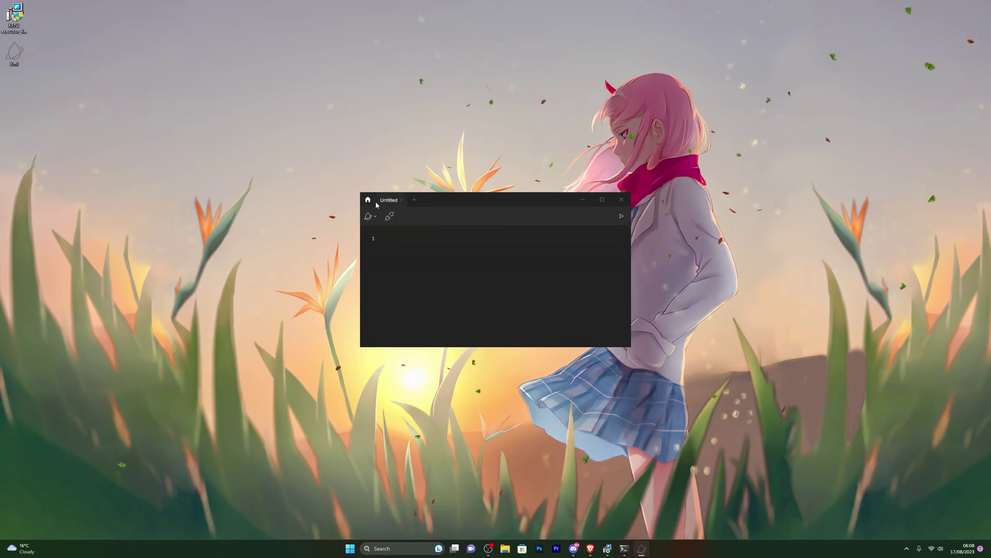
pyautogui.click(367, 200)
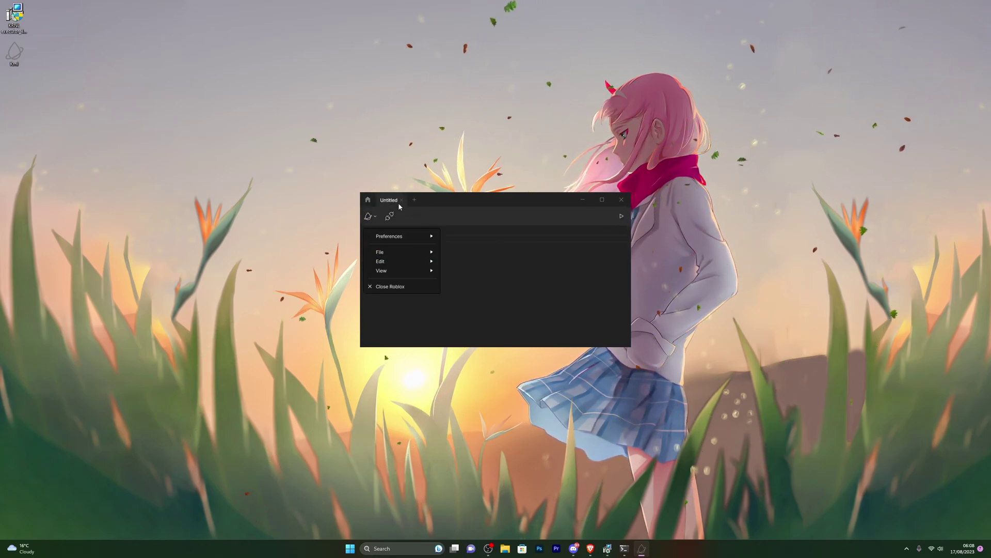
pyautogui.click(367, 200)
pyautogui.click(368, 200)
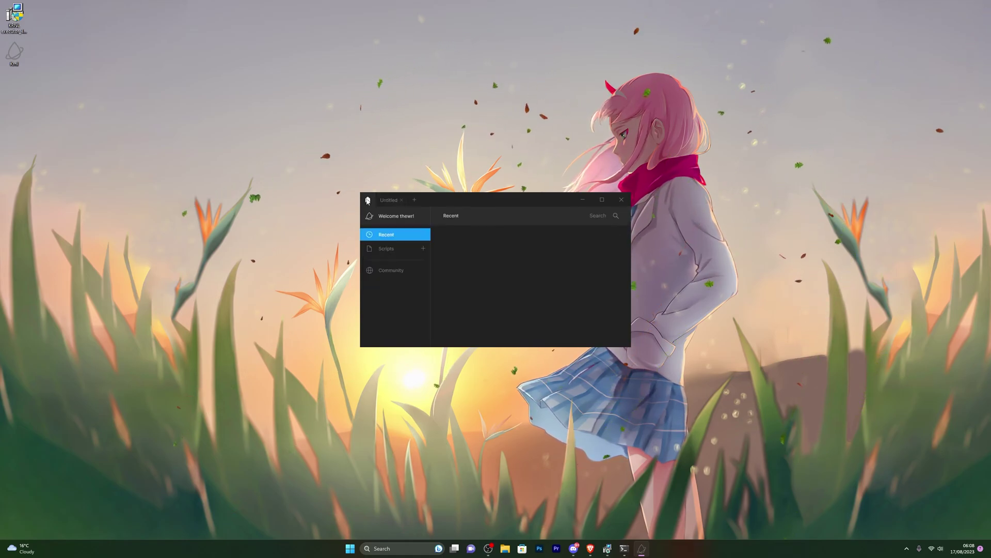
pyautogui.click(401, 200)
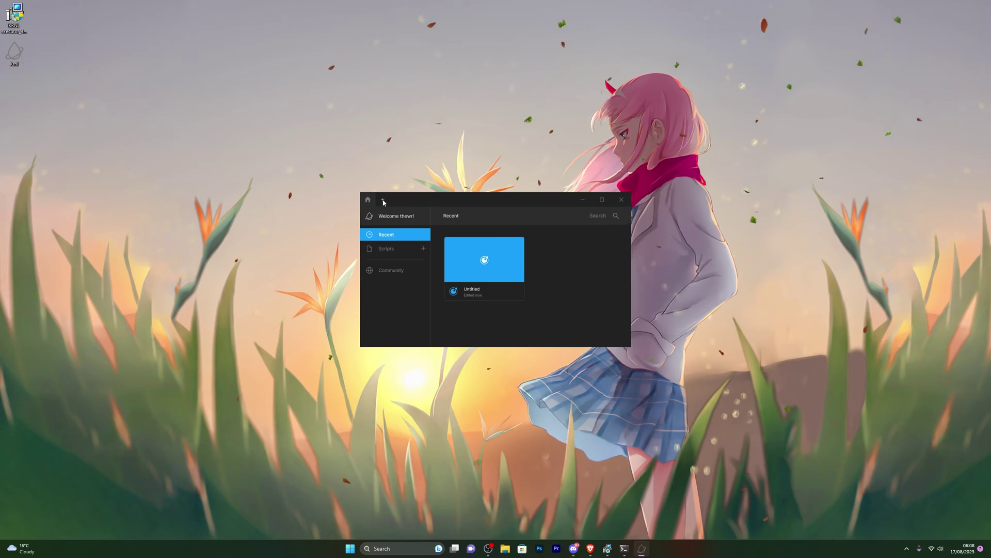
pyautogui.click(382, 199)
# Step: Enable Auto-attach and Always on top in KRNL's Preferences
pyautogui.click(370, 216)
pyautogui.click(370, 216)
pyautogui.click(370, 216)
pyautogui.moveTo(403, 236)
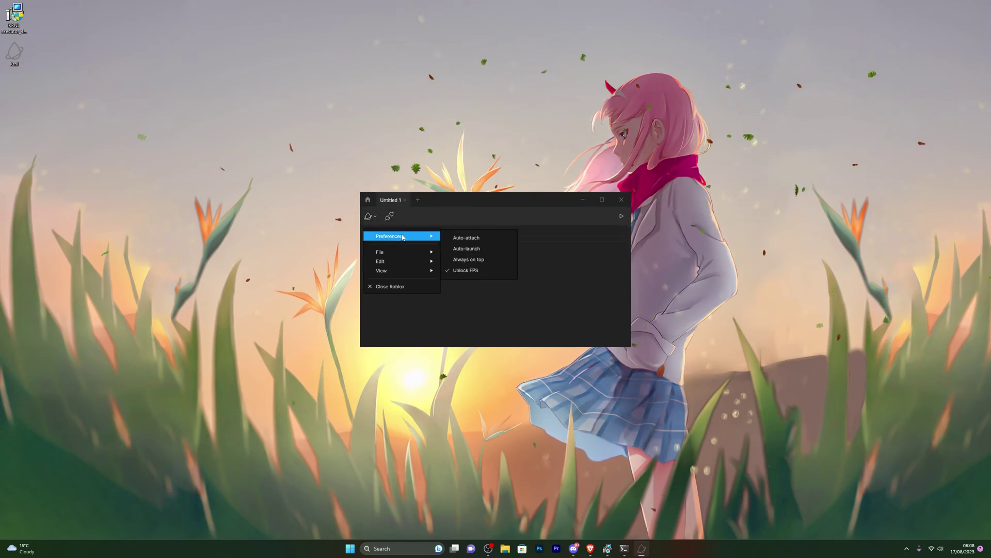
pyautogui.click(462, 239)
pyautogui.click(469, 260)
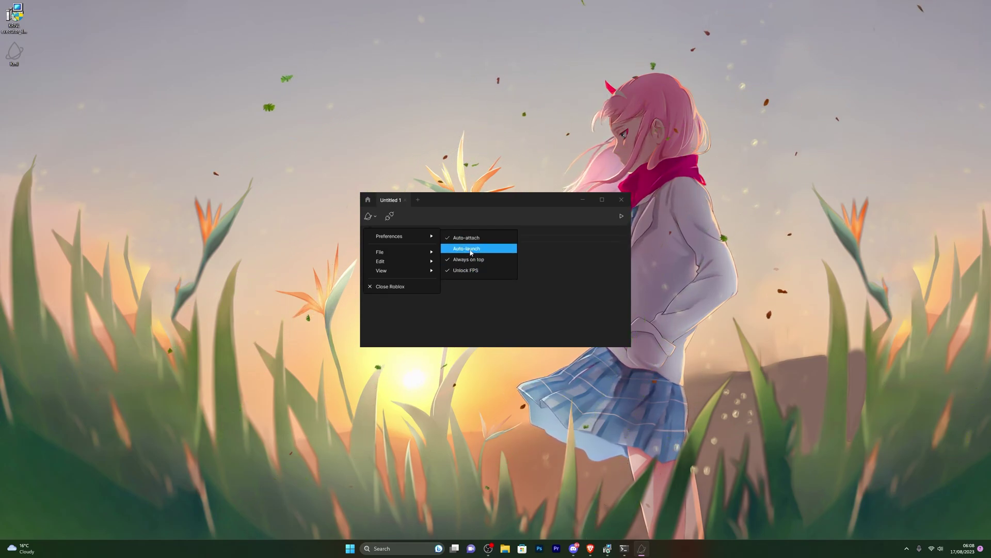
# Step: Create a new saved script, return to Untitled 1, and reposition the KRNL window
pyautogui.moveTo(523, 204); pyautogui.dragTo(591, 195)
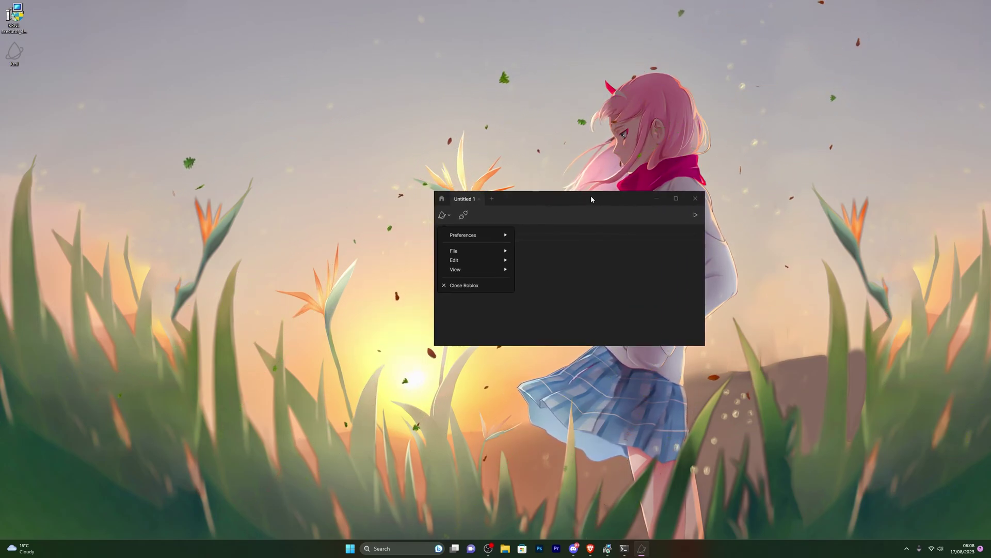
pyautogui.click(441, 198)
pyautogui.click(463, 250)
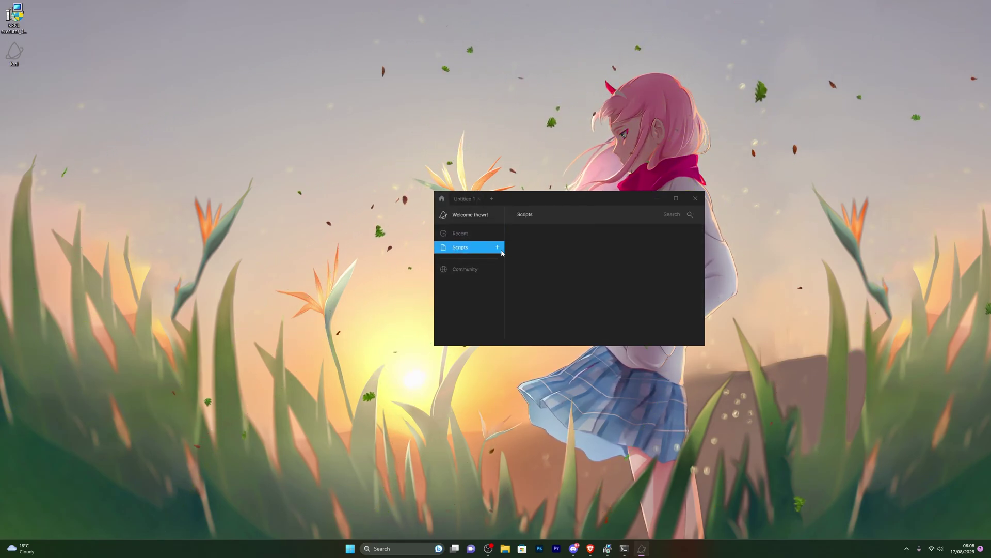
pyautogui.click(497, 247)
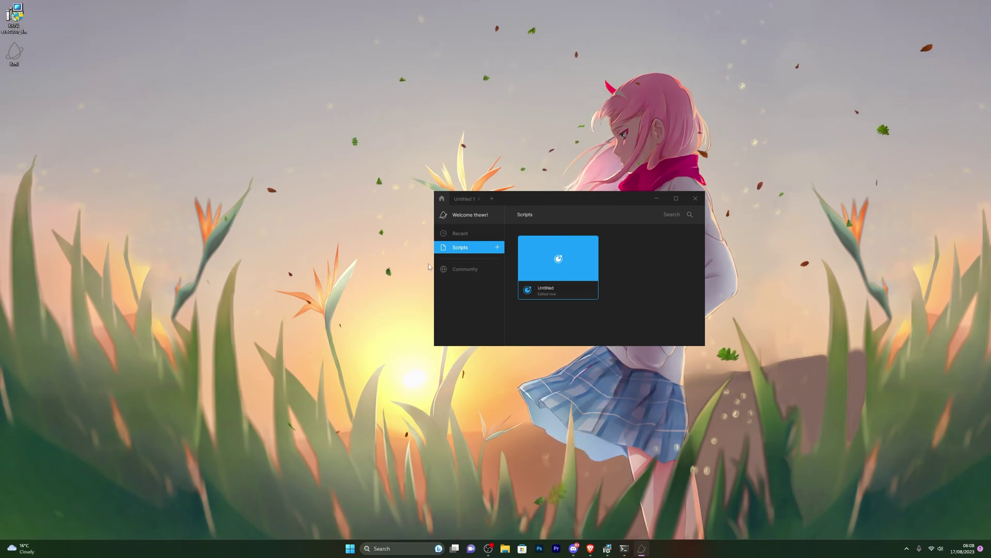
pyautogui.click(471, 215)
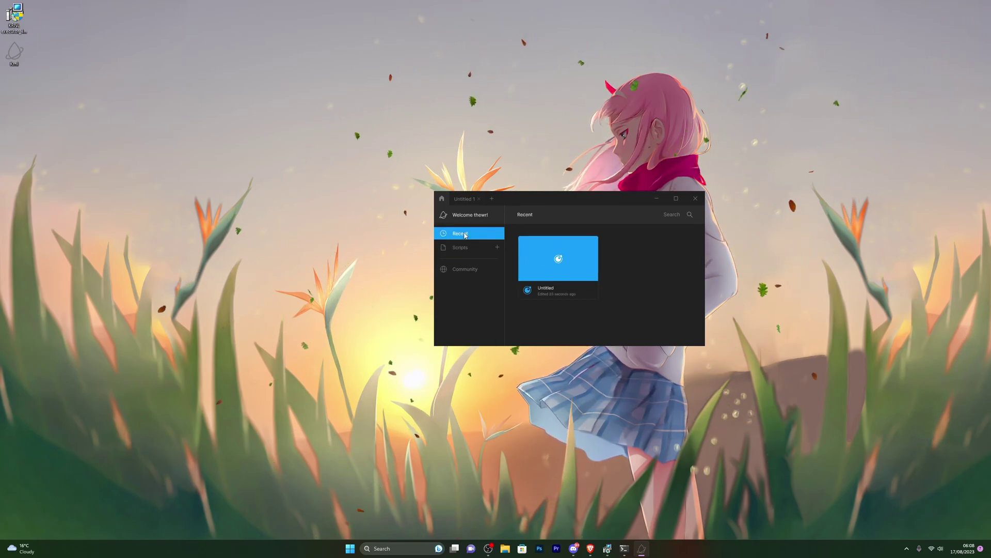
pyautogui.moveTo(581, 206); pyautogui.dragTo(555, 197)
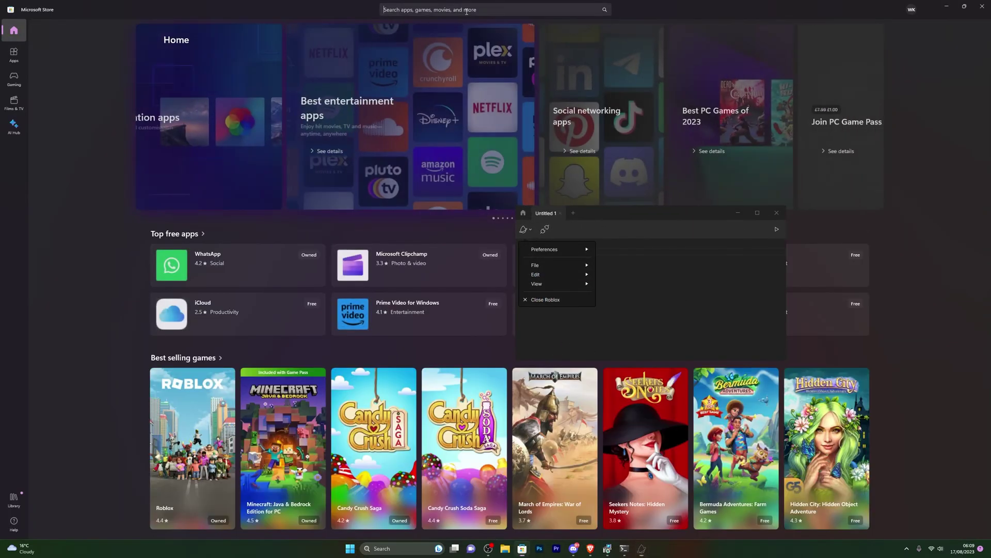
# Step: Search the Store for 'roblox', open the Roblox page and press Play
pyautogui.click(423, 9)
pyautogui.click(424, 36)
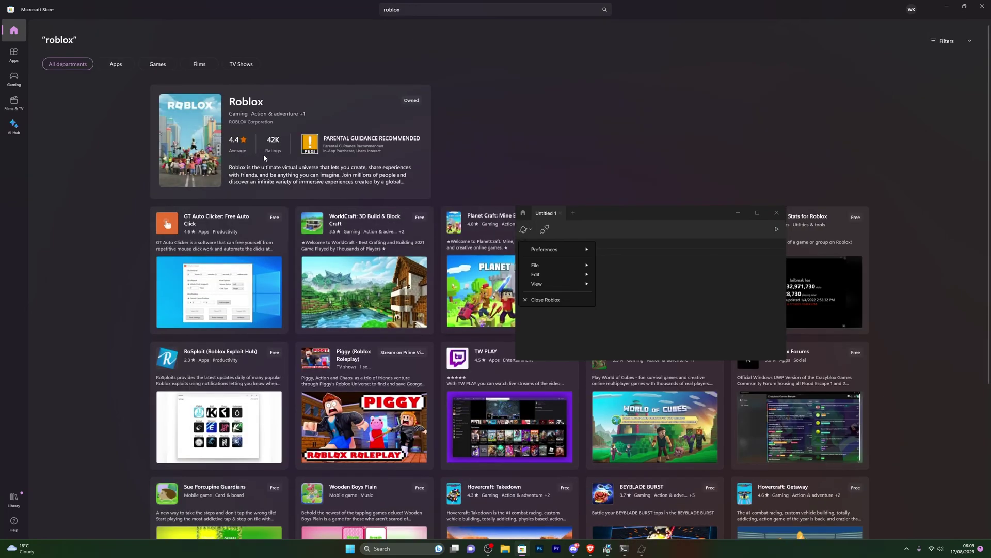
pyautogui.click(233, 175)
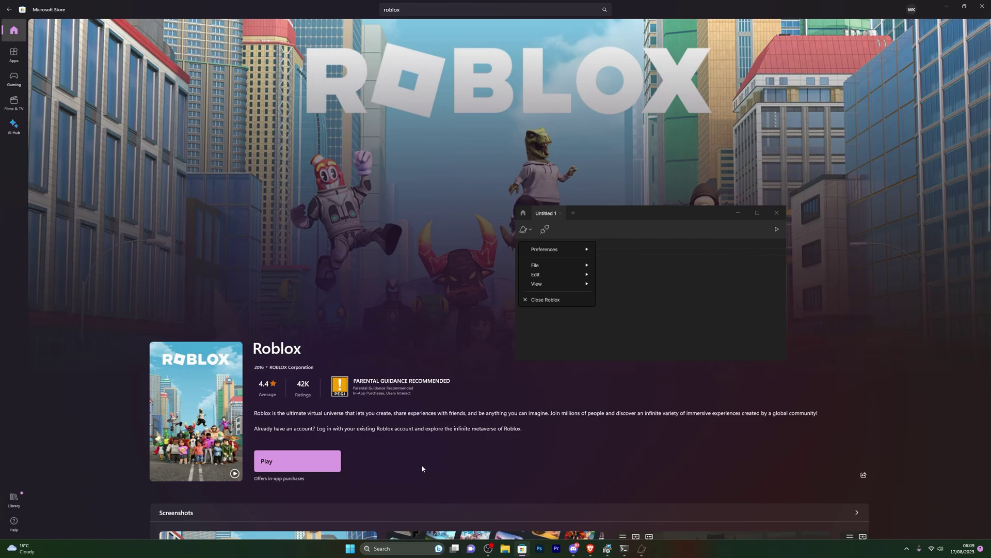
pyautogui.click(303, 469)
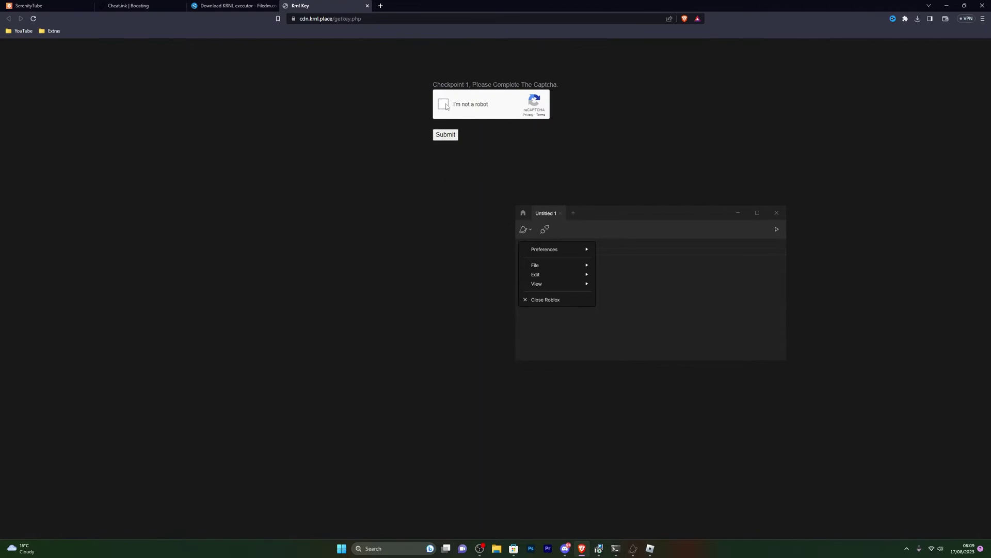
# Step: Solve the Checkpoint 1 captcha by selecting the four bus tiles and verifying
pyautogui.click(737, 214)
pyautogui.click(443, 105)
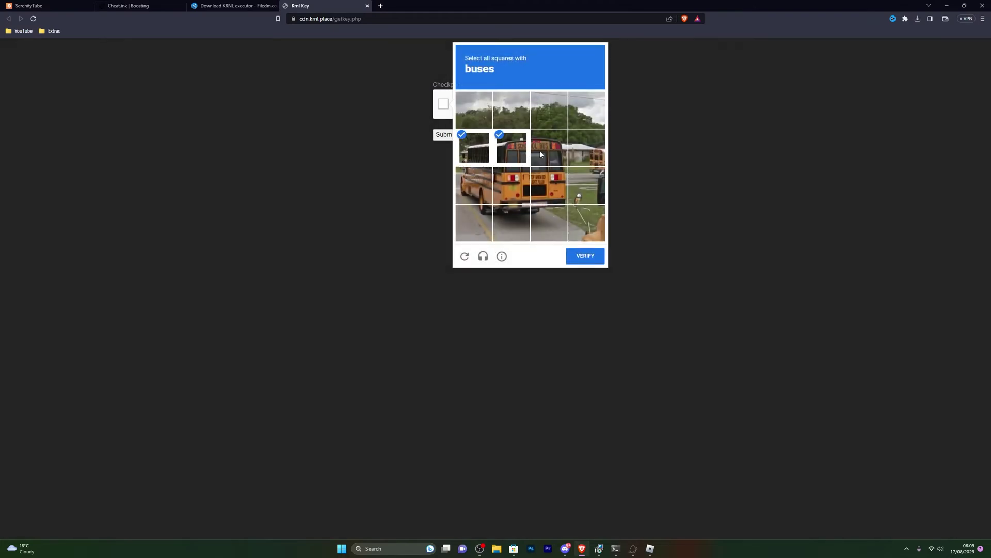
pyautogui.click(511, 185)
pyautogui.click(474, 185)
pyautogui.click(474, 222)
pyautogui.click(511, 222)
pyautogui.click(549, 222)
pyautogui.click(585, 256)
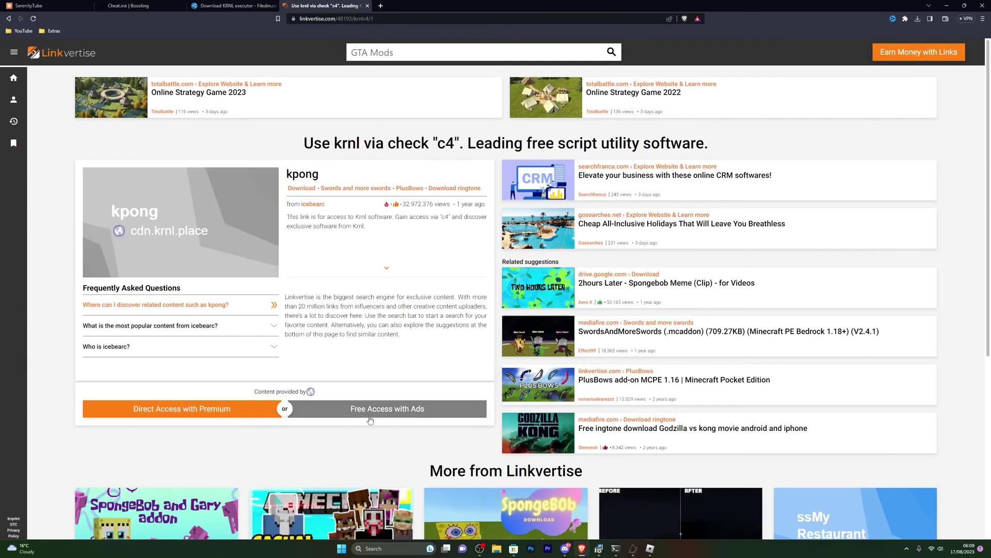
# Step: Choose Free Access with Ads, visit the Total Battle ad, and confirm the step completed
pyautogui.click(391, 415)
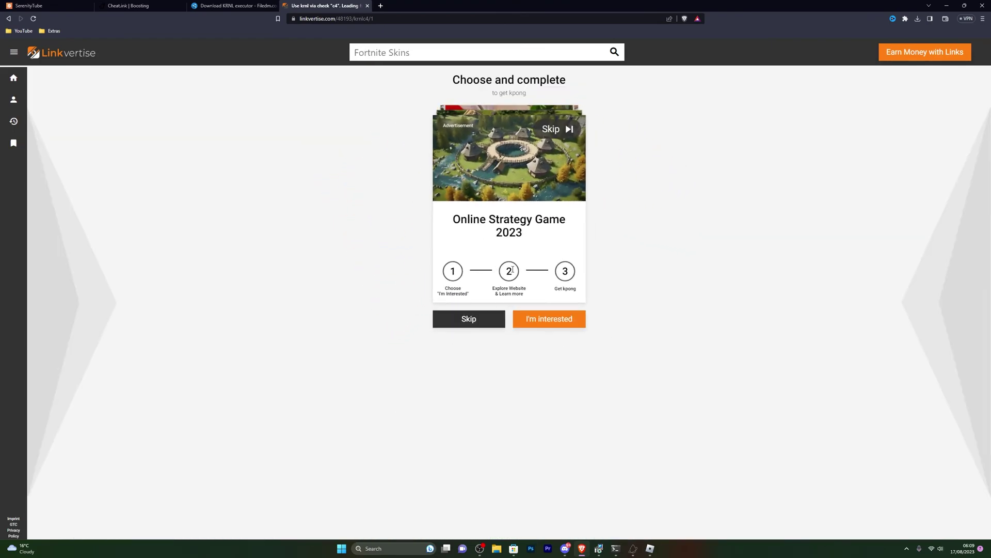
pyautogui.click(547, 324)
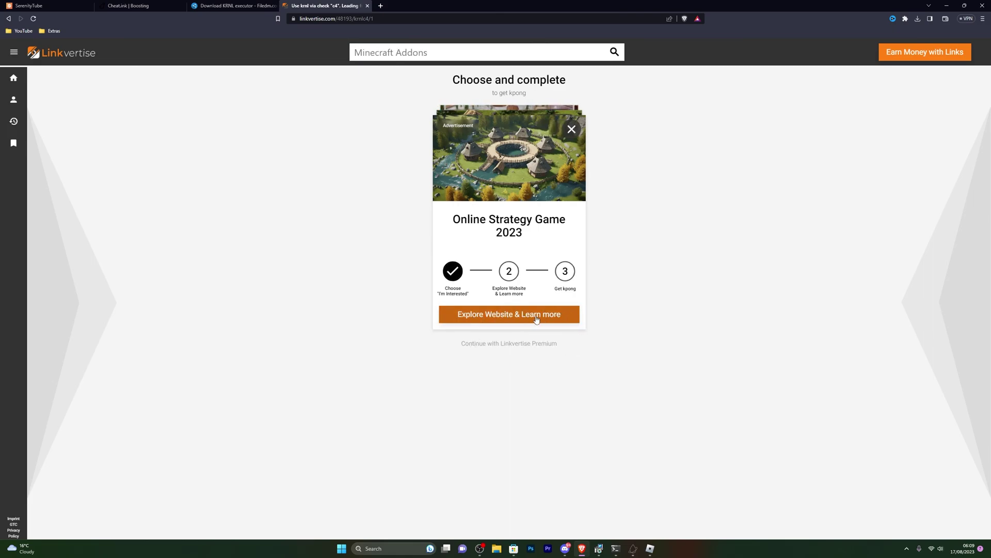
pyautogui.click(509, 315)
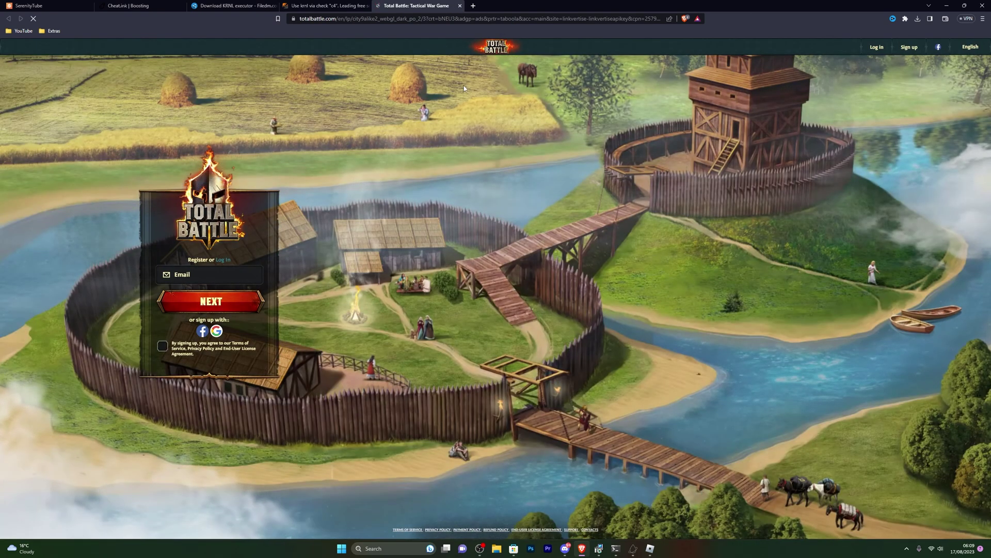
pyautogui.click(460, 6)
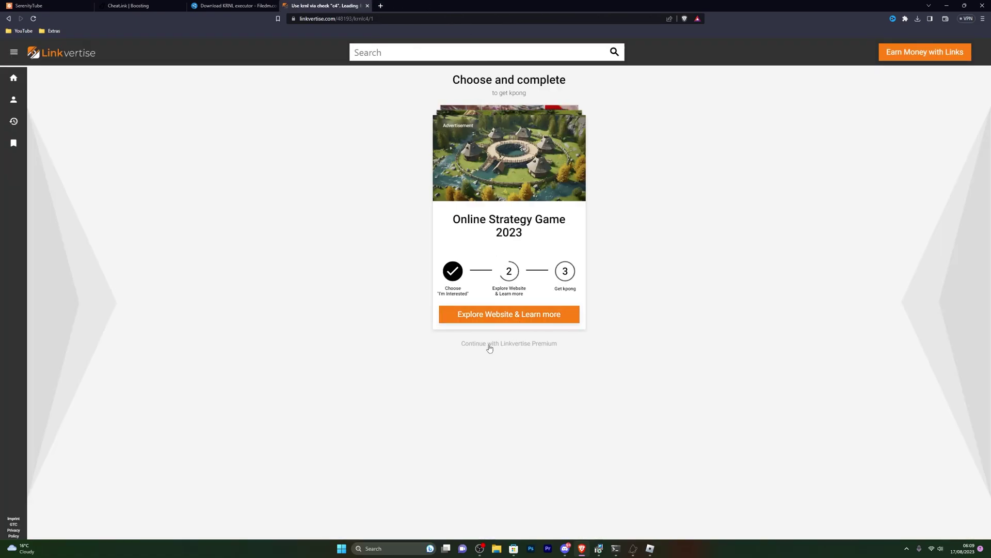
pyautogui.click(516, 316)
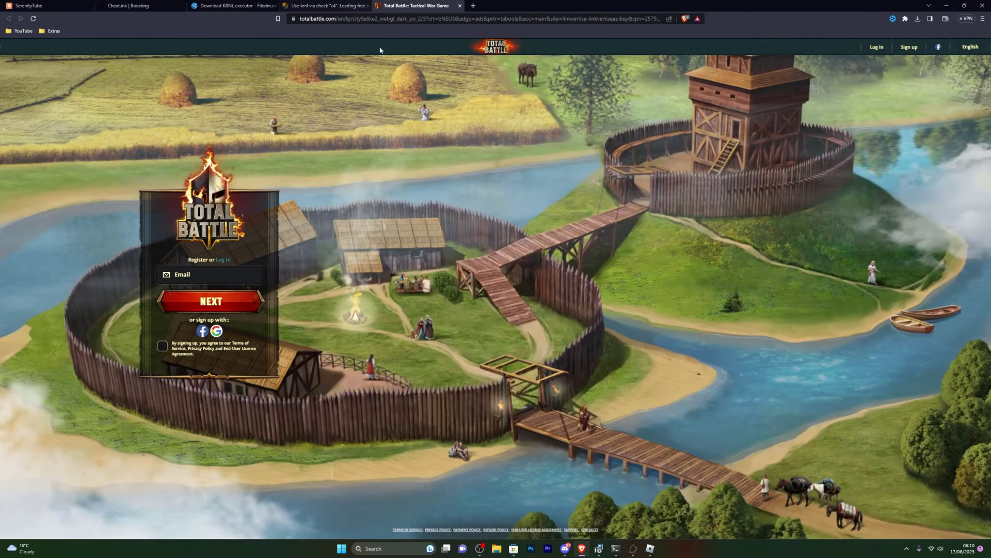
pyautogui.click(323, 7)
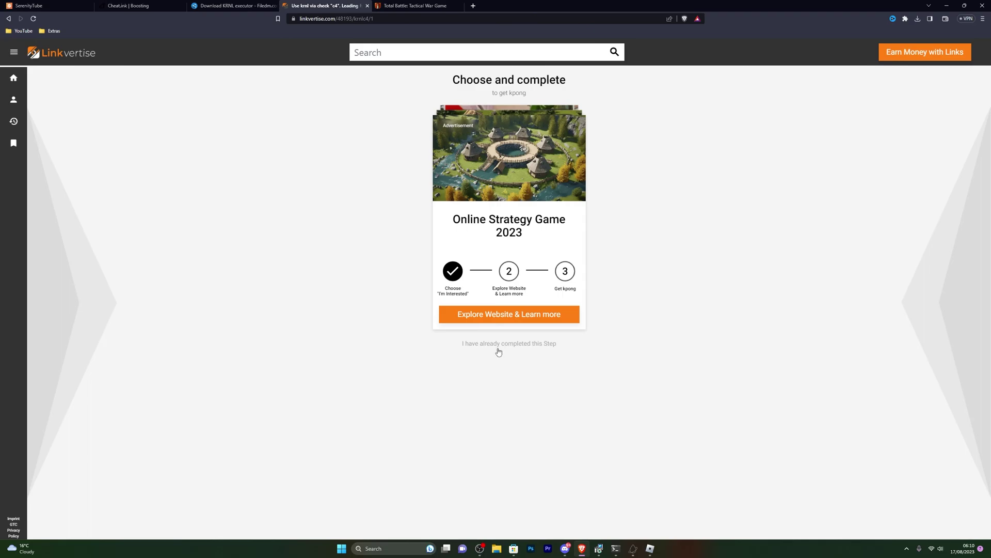
pyautogui.click(448, 347)
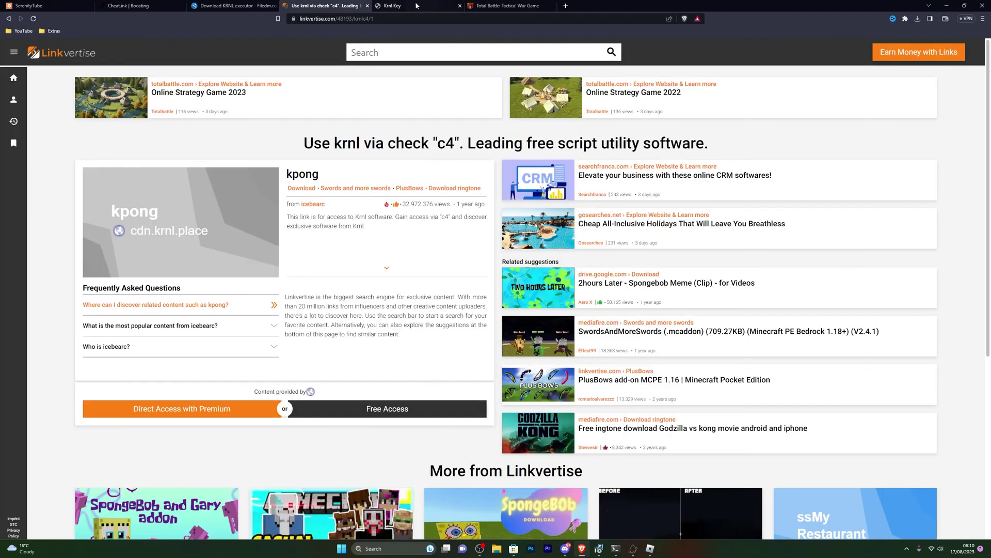
# Step: Submit the Checkpoint 2 captcha on the Krnl Key page
pyautogui.click(416, 6)
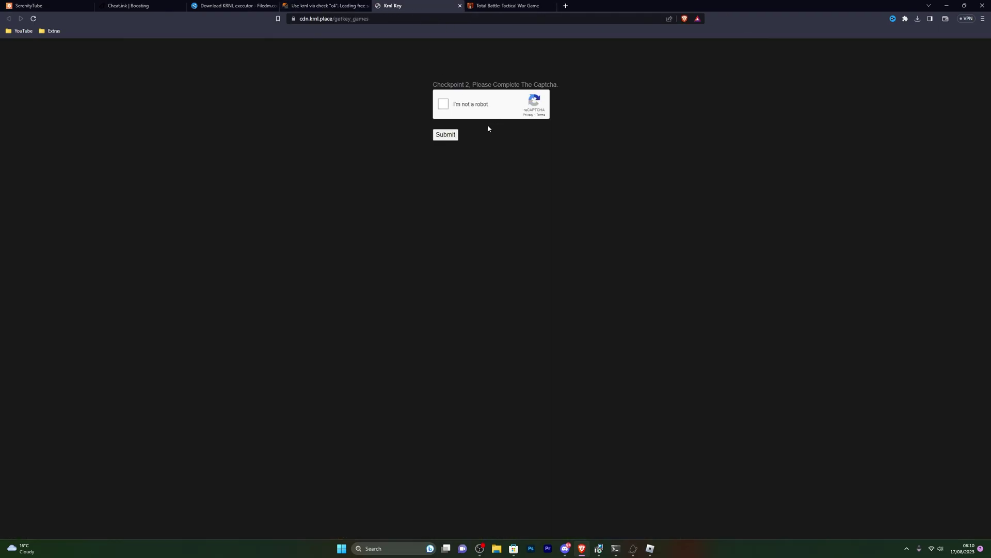
pyautogui.moveTo(433, 84); pyautogui.dragTo(562, 94)
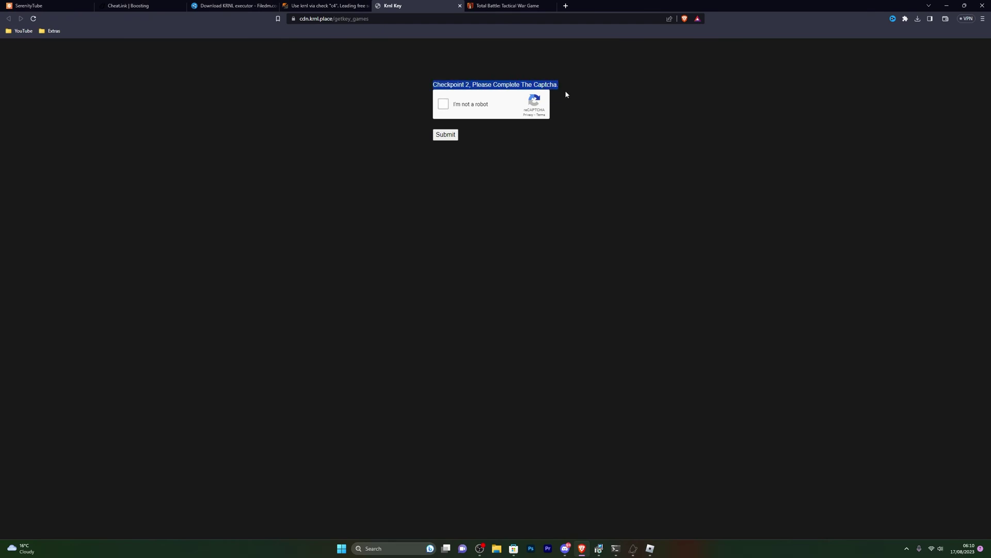
pyautogui.click(433, 106)
pyautogui.click(449, 135)
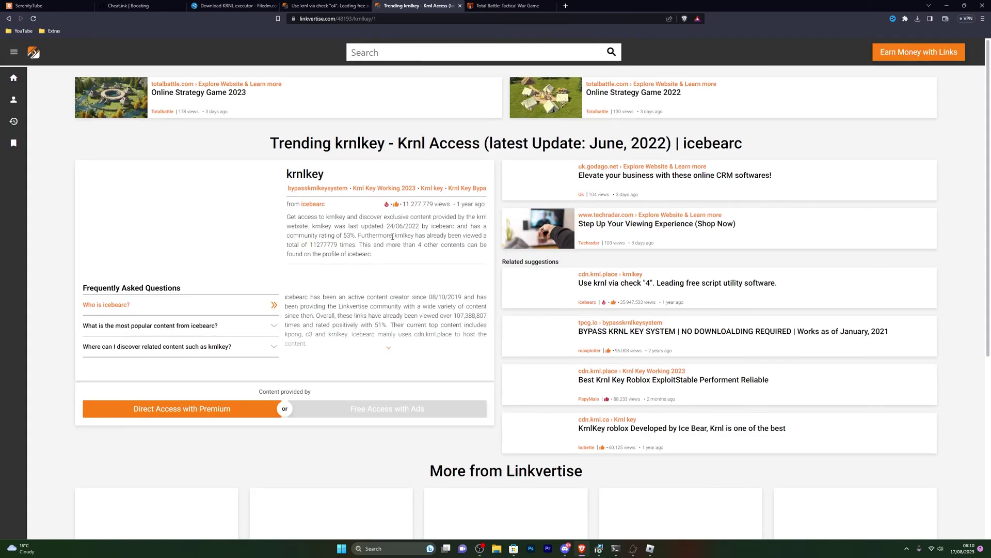
# Step: Take Free Access with Ads, explore the advertised site, close its tabs, and confirm completion
pyautogui.click(379, 409)
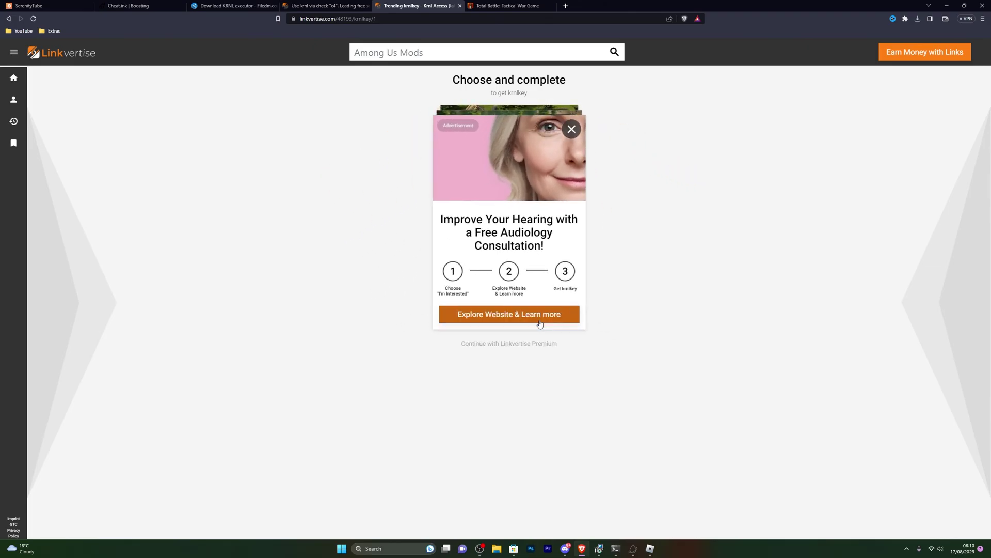
pyautogui.click(488, 315)
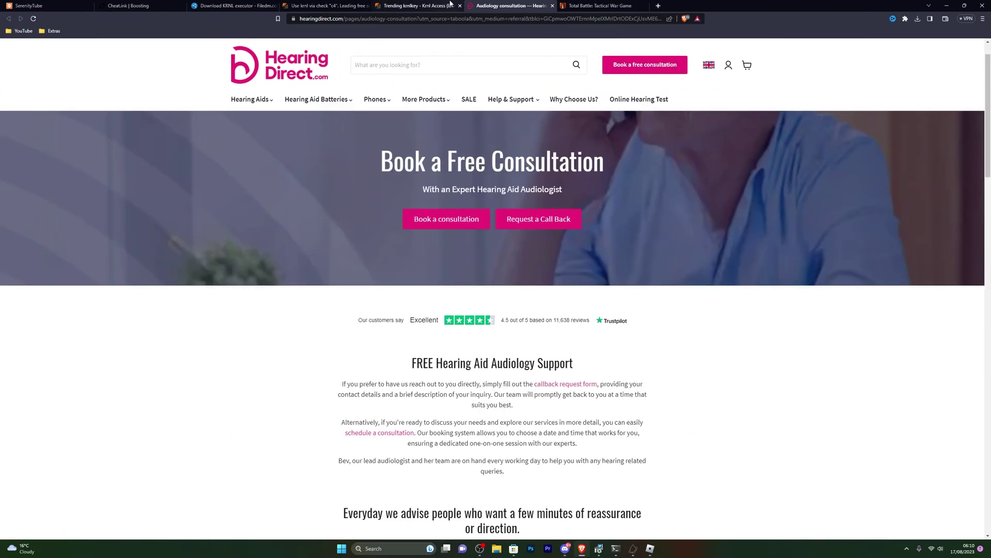
pyautogui.click(422, 5)
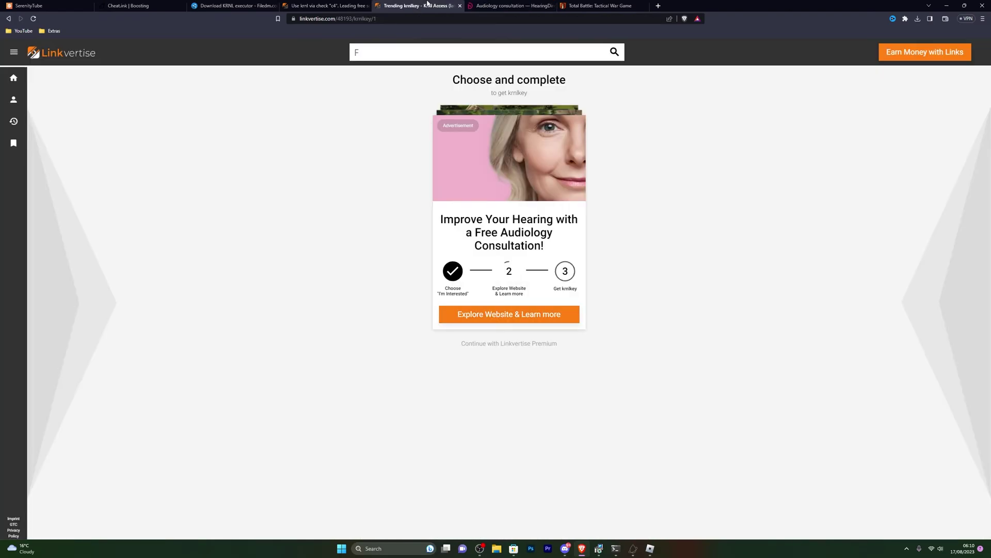
pyautogui.click(514, 5)
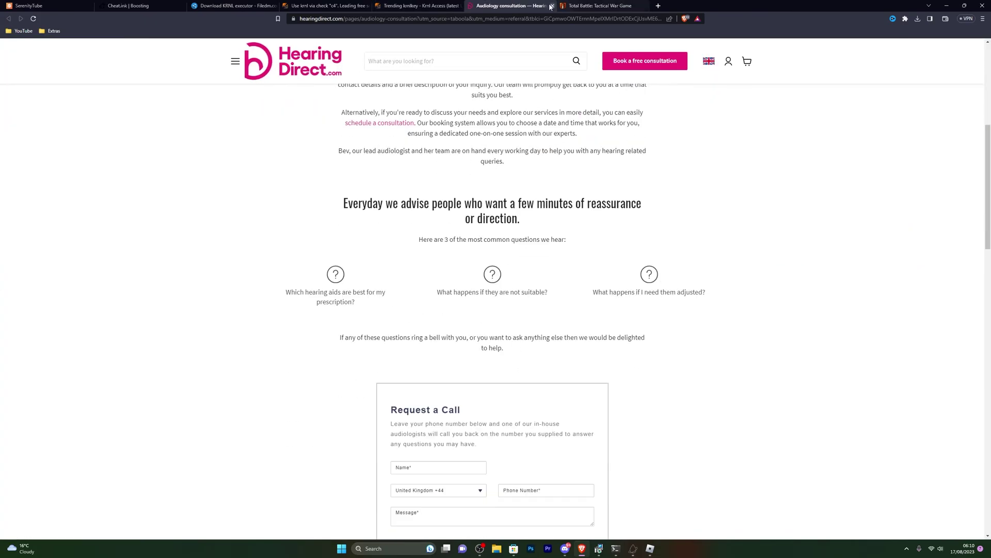
pyautogui.click(552, 6)
pyautogui.click(552, 5)
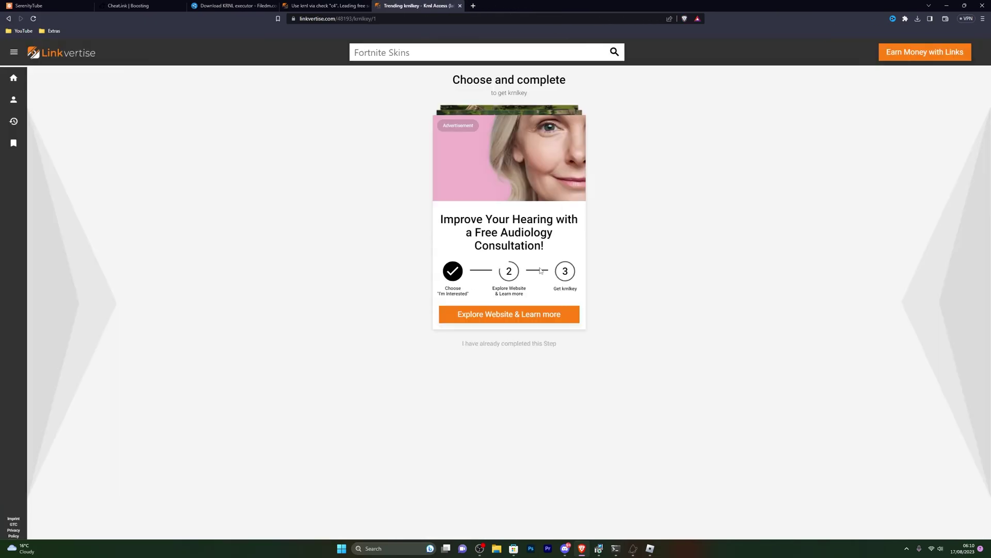
pyautogui.click(523, 344)
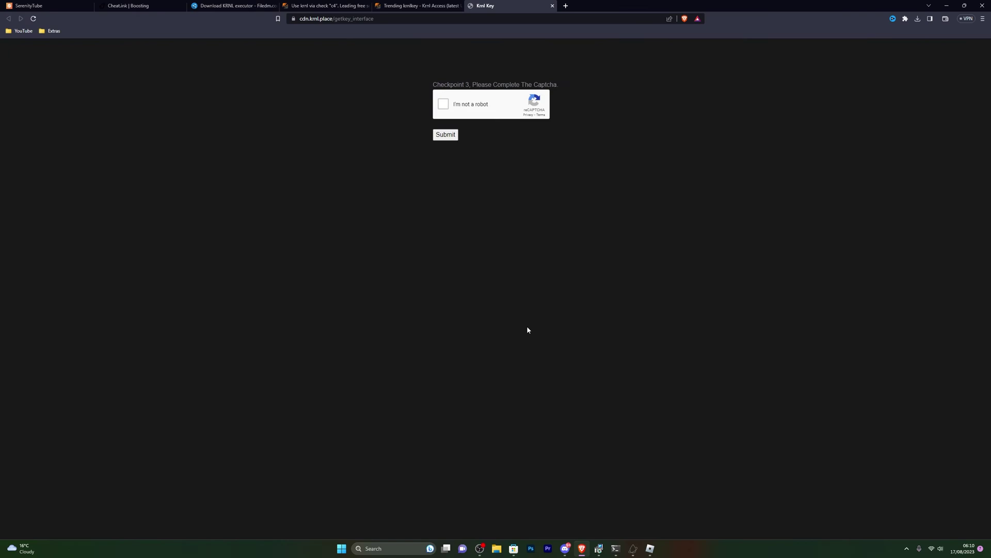
# Step: Submit the Checkpoint 3 captcha and finish the c3 ad step via Free Access with Ads
pyautogui.click(443, 134)
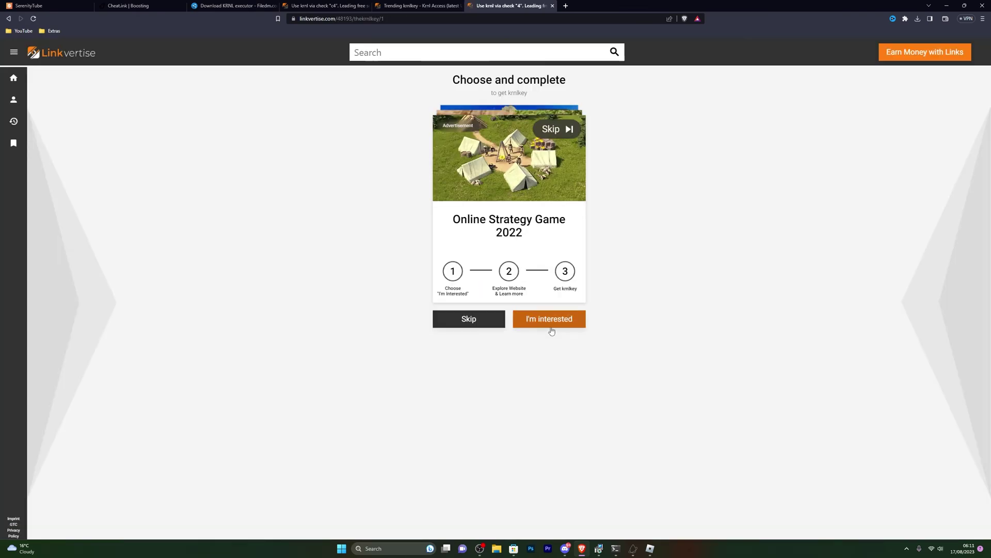
pyautogui.click(510, 276)
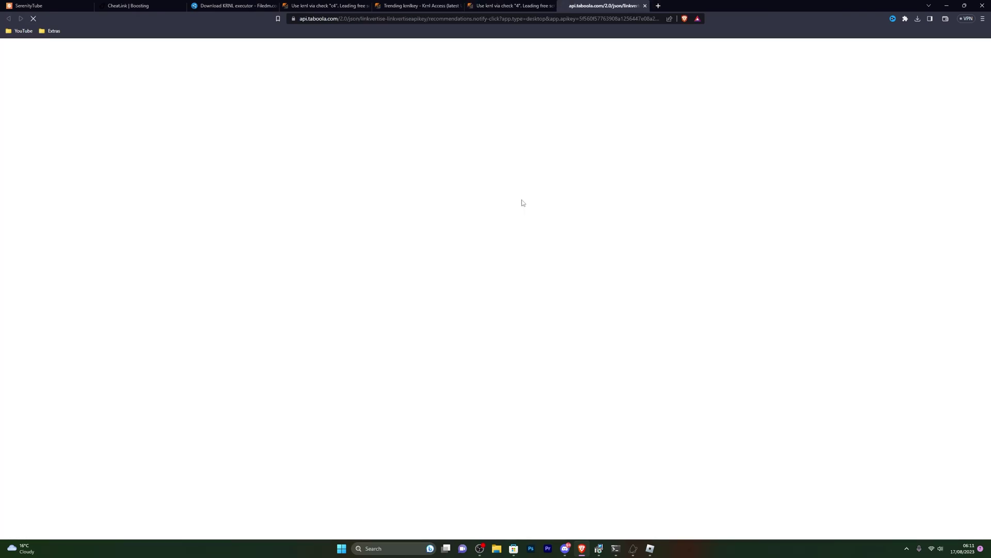
pyautogui.click(512, 5)
pyautogui.click(506, 314)
pyautogui.hotkey('ctrl', 'shift', 'Tab')
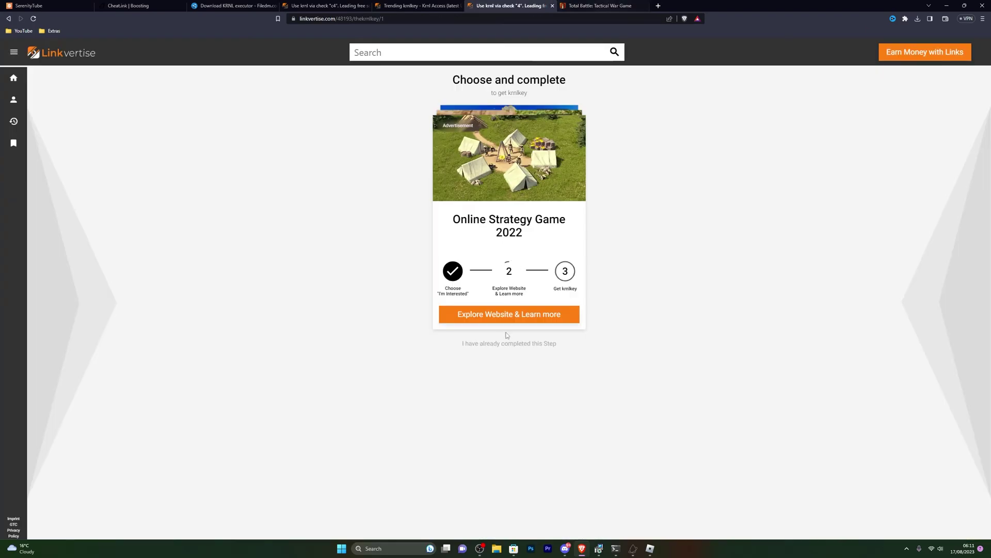
pyautogui.click(506, 323)
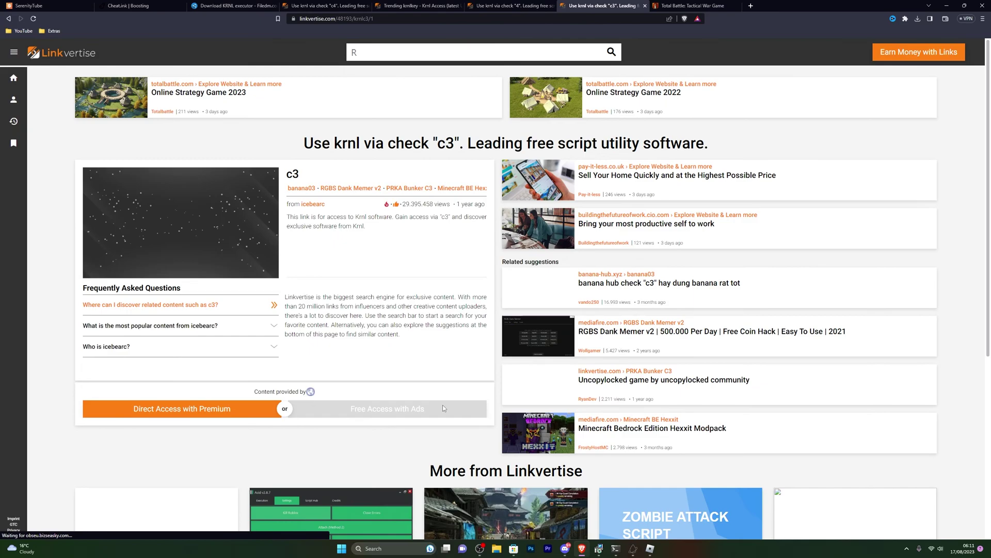
pyautogui.click(447, 408)
pyautogui.click(521, 317)
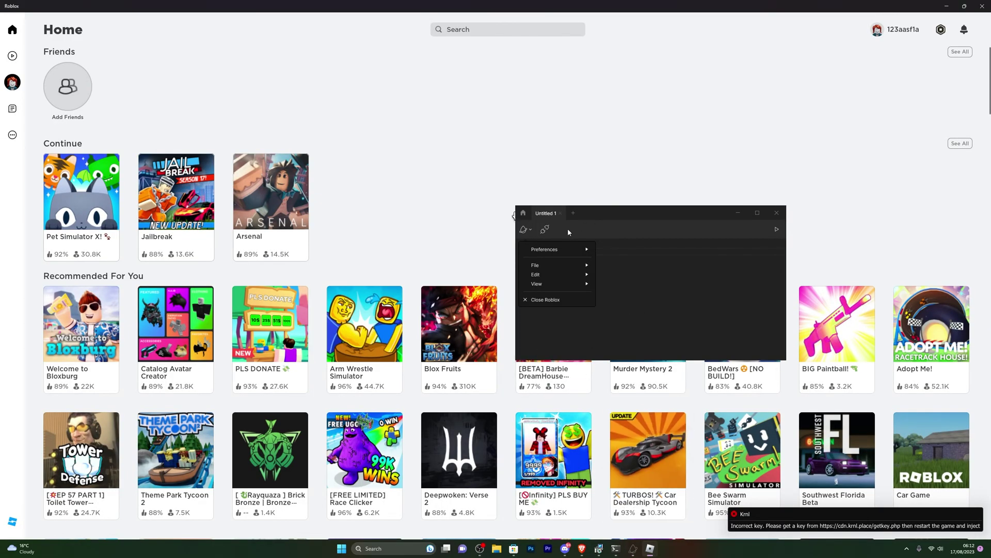
# Step: Inject KRNL, close Roblox, and relaunch it from its Microsoft Store page
pyautogui.click(550, 232)
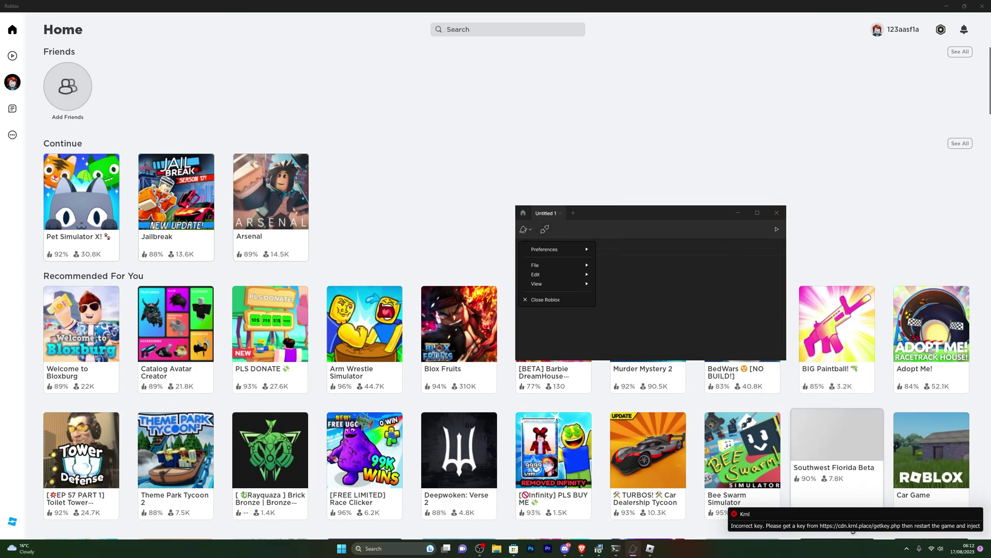
pyautogui.moveTo(949, 17)
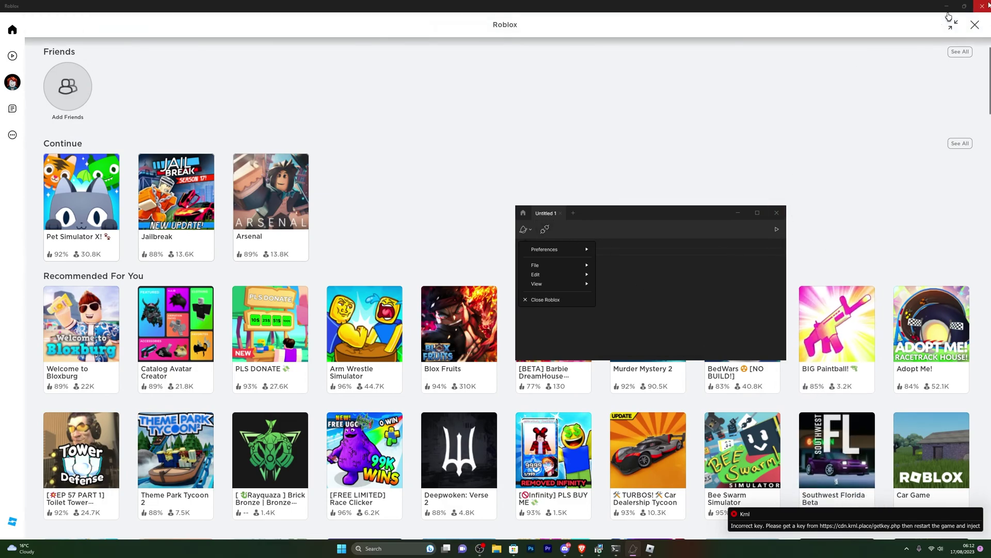
pyautogui.click(982, 6)
pyautogui.click(522, 548)
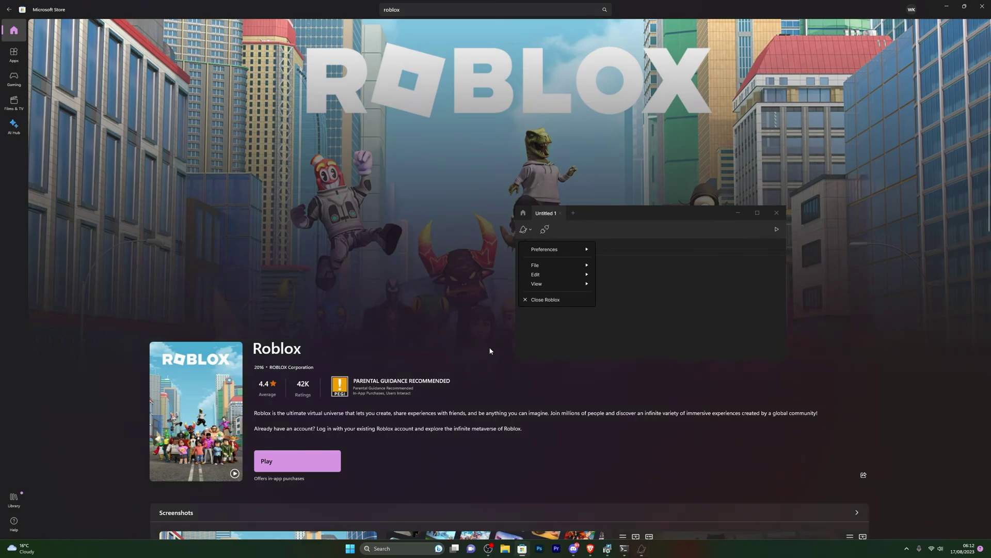
pyautogui.click(294, 458)
# Step: Move the KRNL window and minimize Brave so Krnl reports 'Correct key'
pyautogui.moveTo(628, 215); pyautogui.dragTo(622, 185)
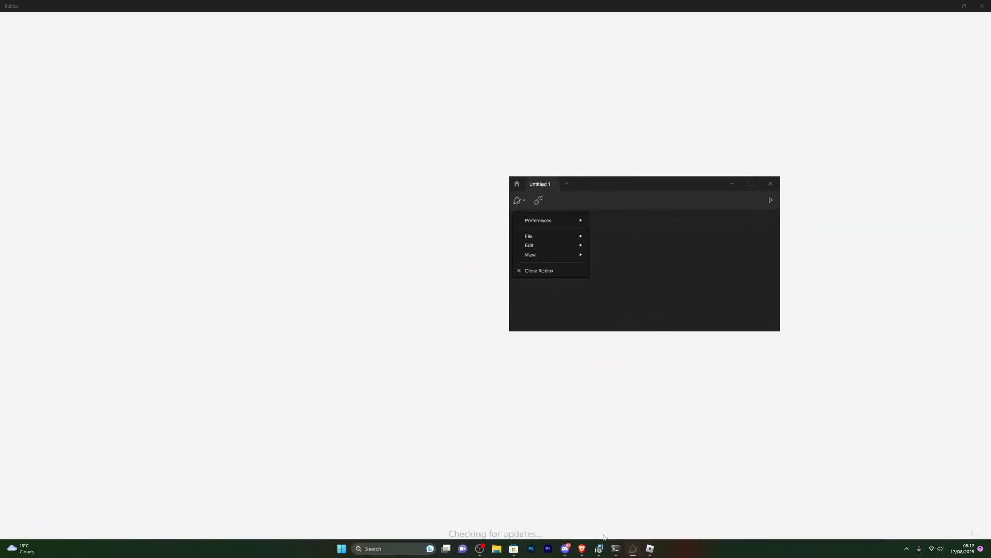
pyautogui.click(579, 552)
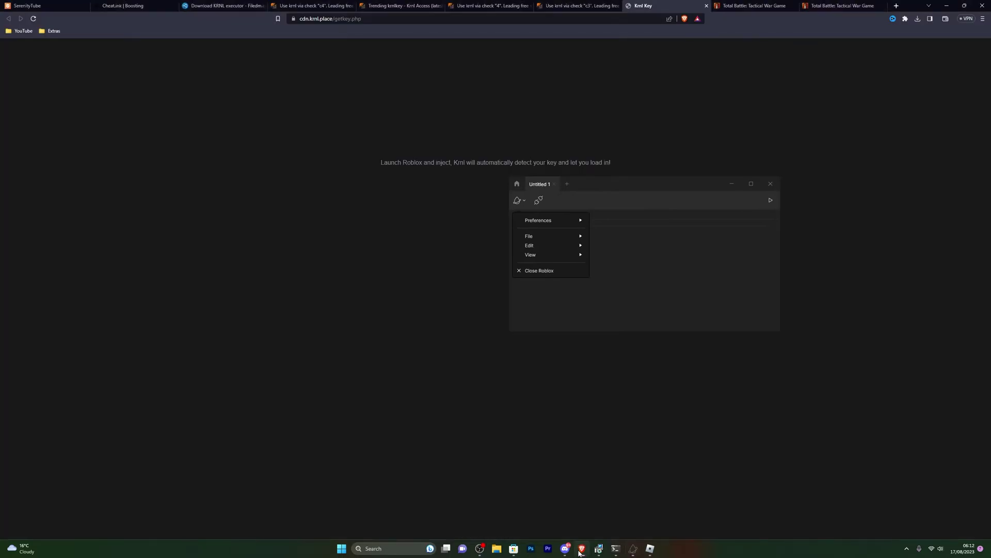
pyautogui.click(580, 551)
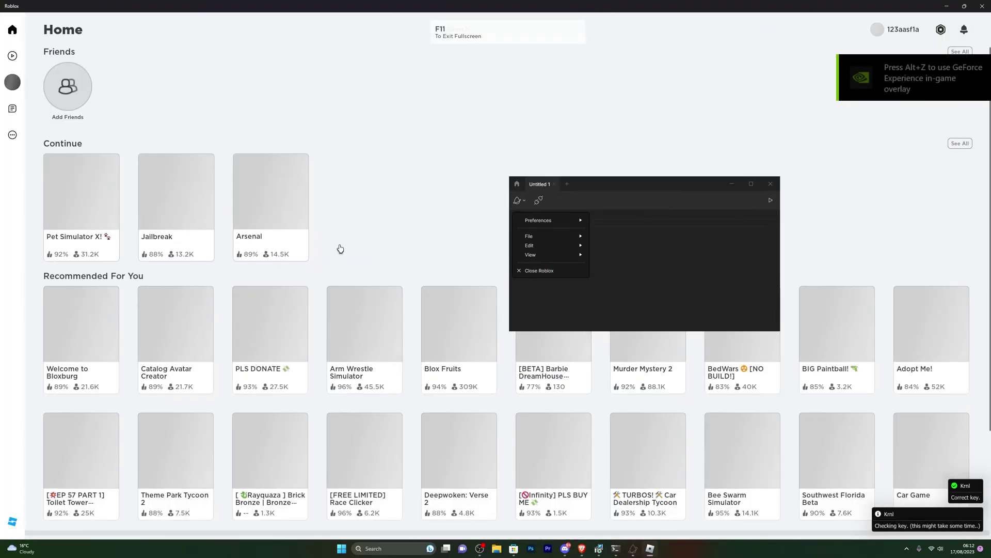
pyautogui.moveTo(905, 487)
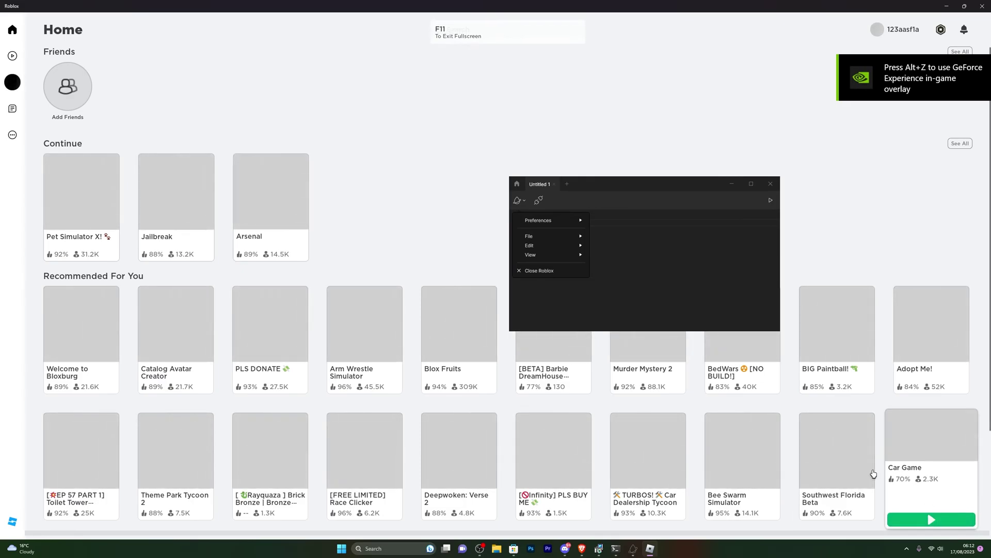